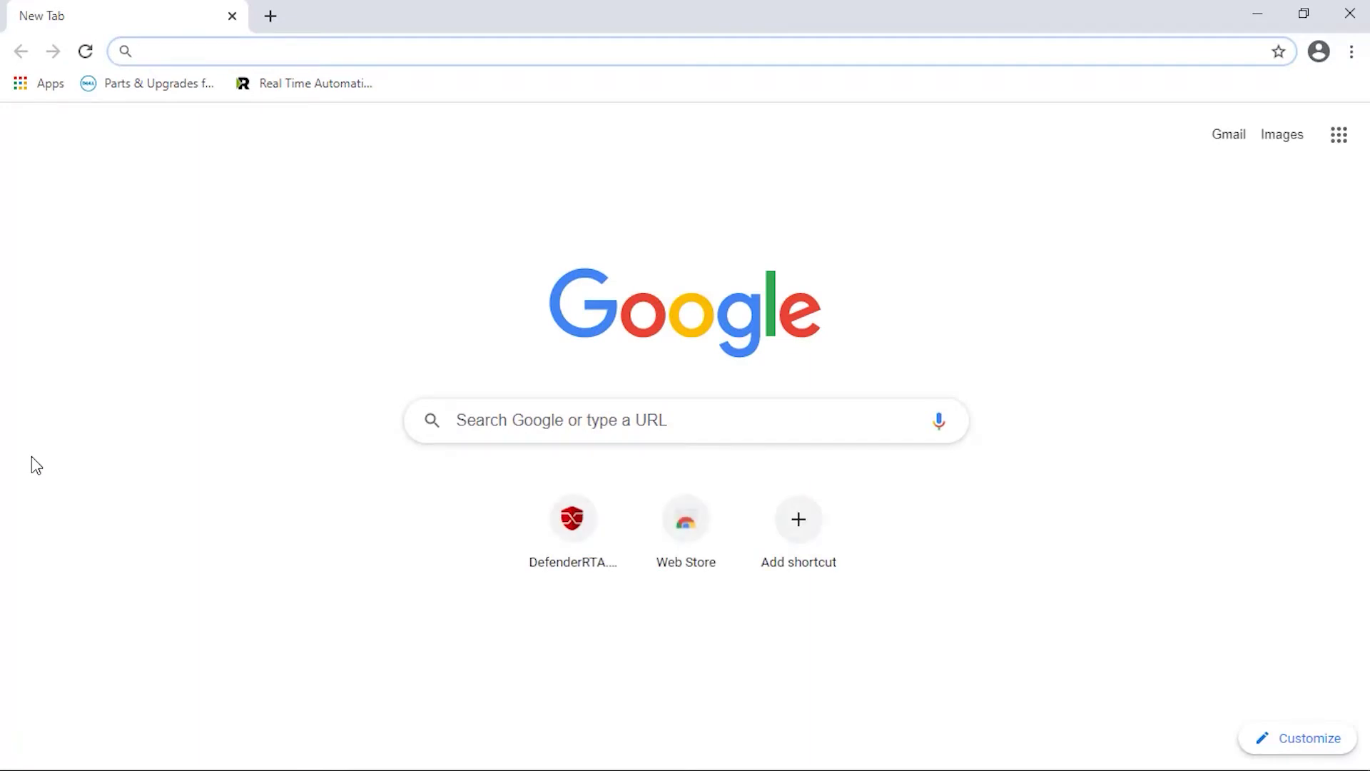
Load 192.168.200.1 in Chrome and proceed past the certificate privacy warning.
{"action": "type", "text": "192.6"}
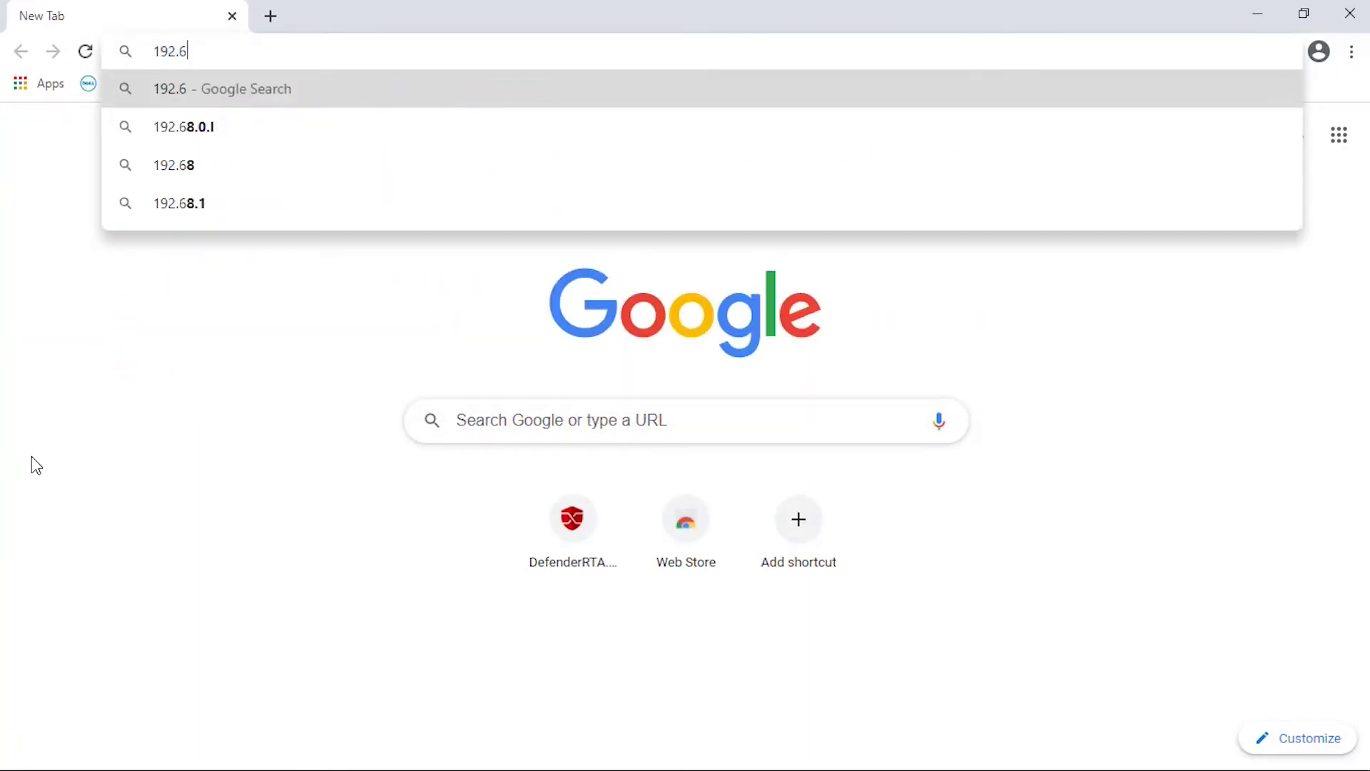
{"action": "key", "text": "BackSpace"}
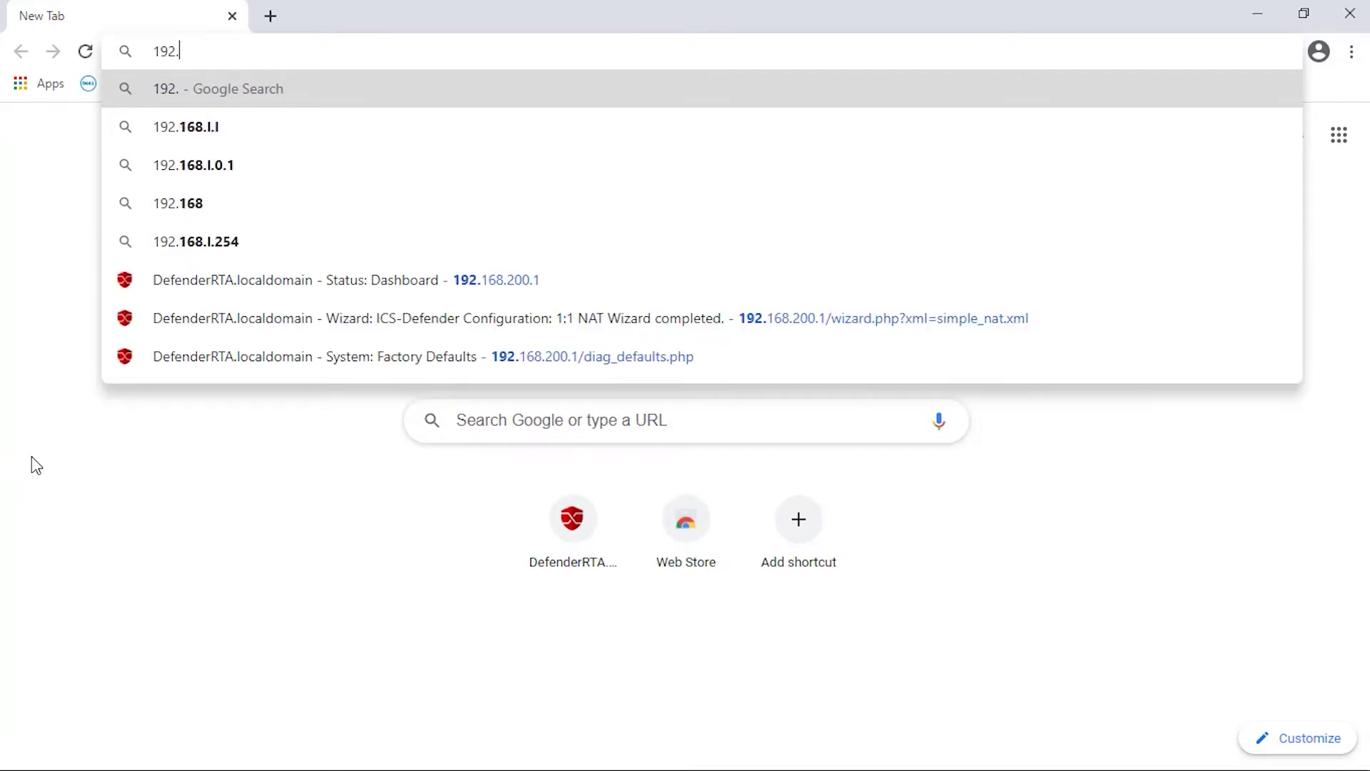
{"action": "type", "text": "168."}
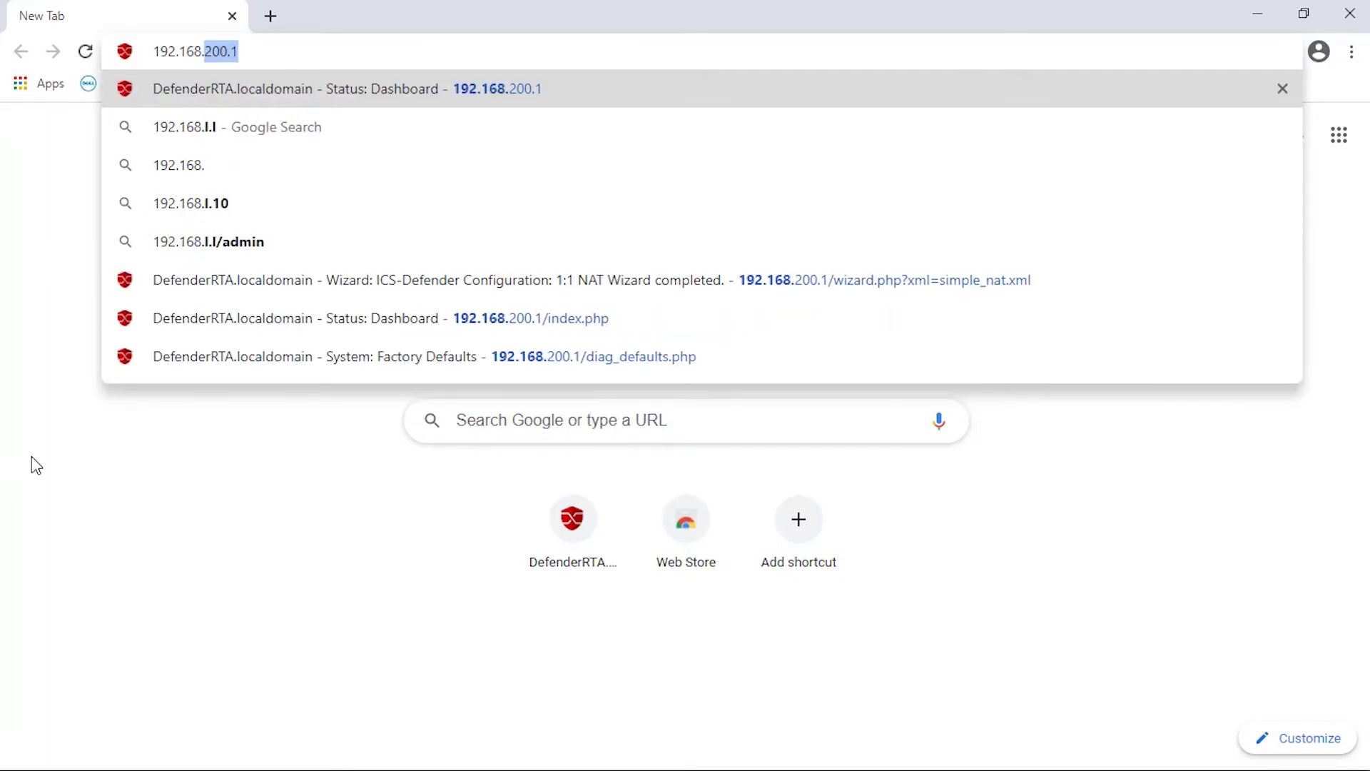
{"action": "type", "text": ".200"}
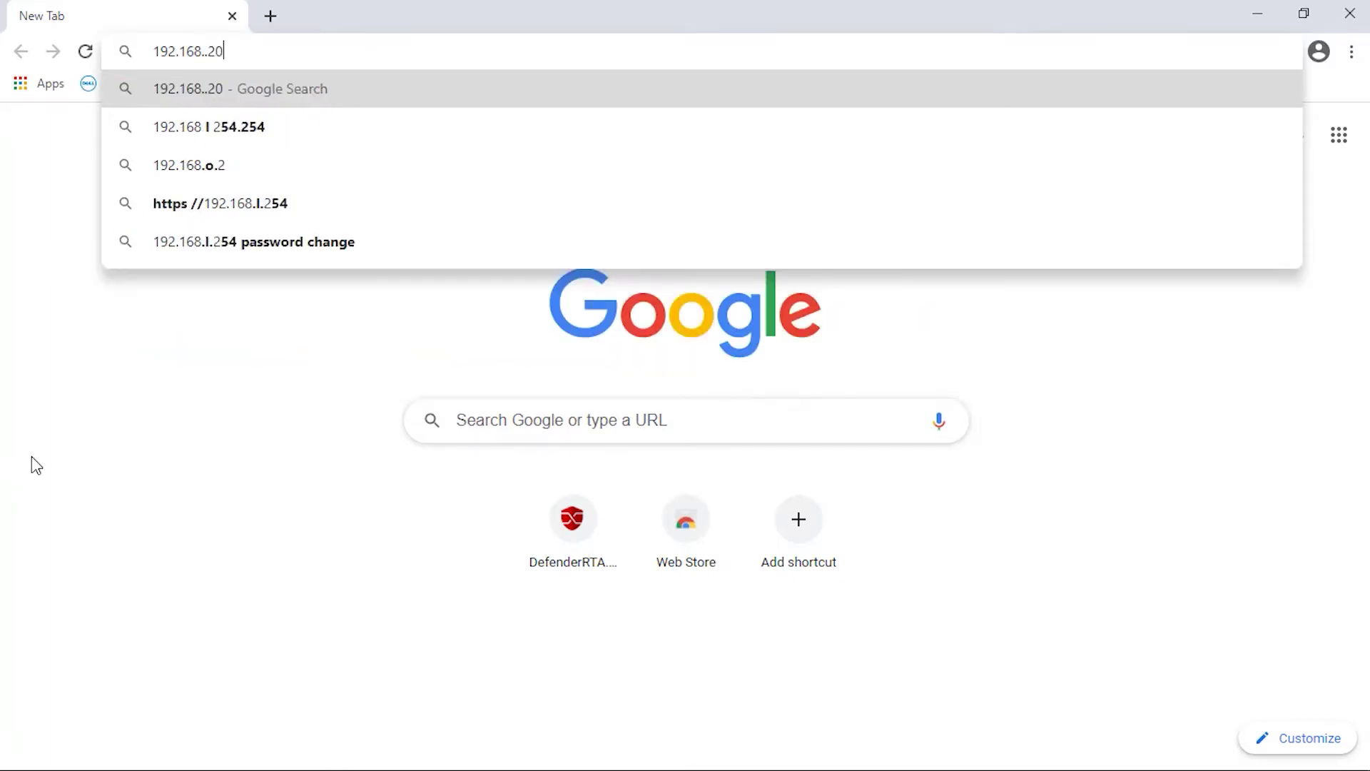
{"action": "key", "text": "BackSpace"}
{"action": "key", "text": "BackSpace"}
{"action": "key", "text": "BackSpace"}
{"action": "key", "text": "BackSpace"}
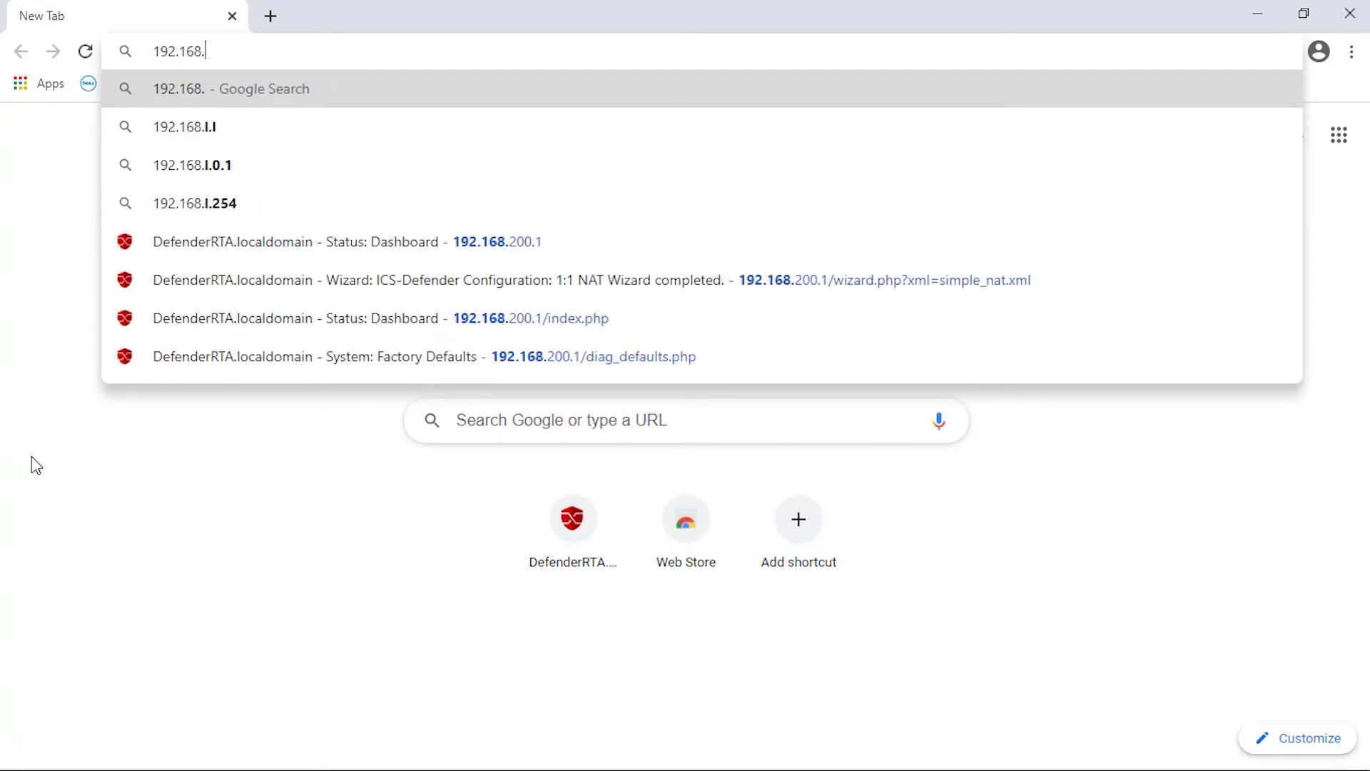
{"action": "type", "text": "200."}
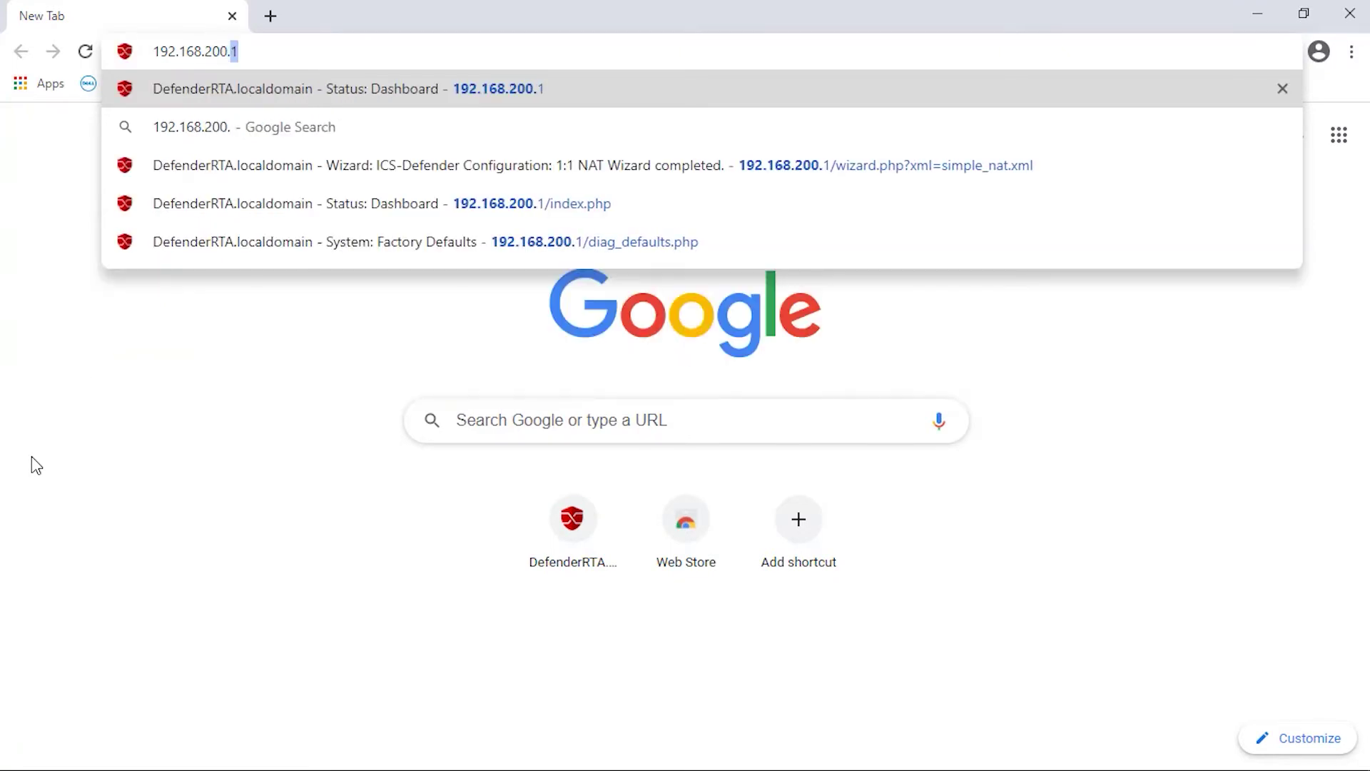
{"action": "type", "text": "1"}
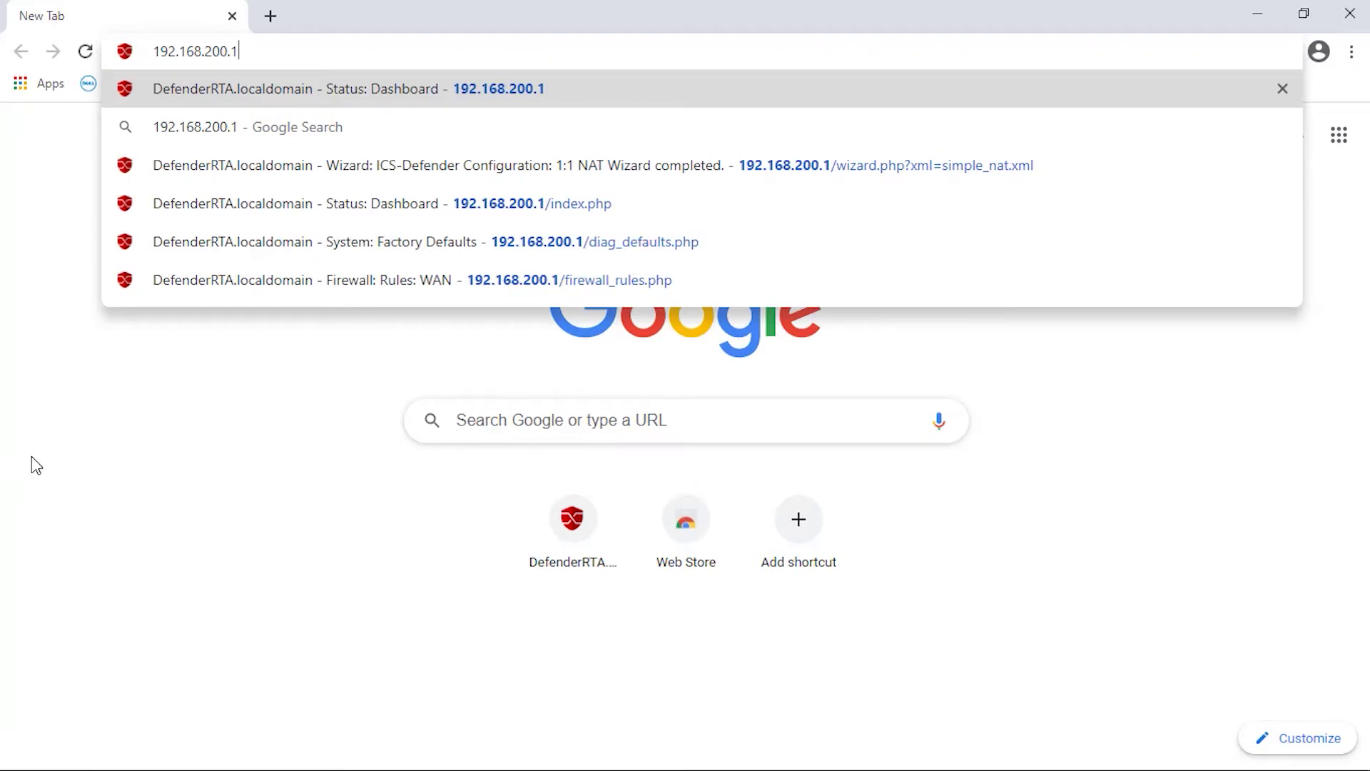
{"action": "key", "text": "Return"}
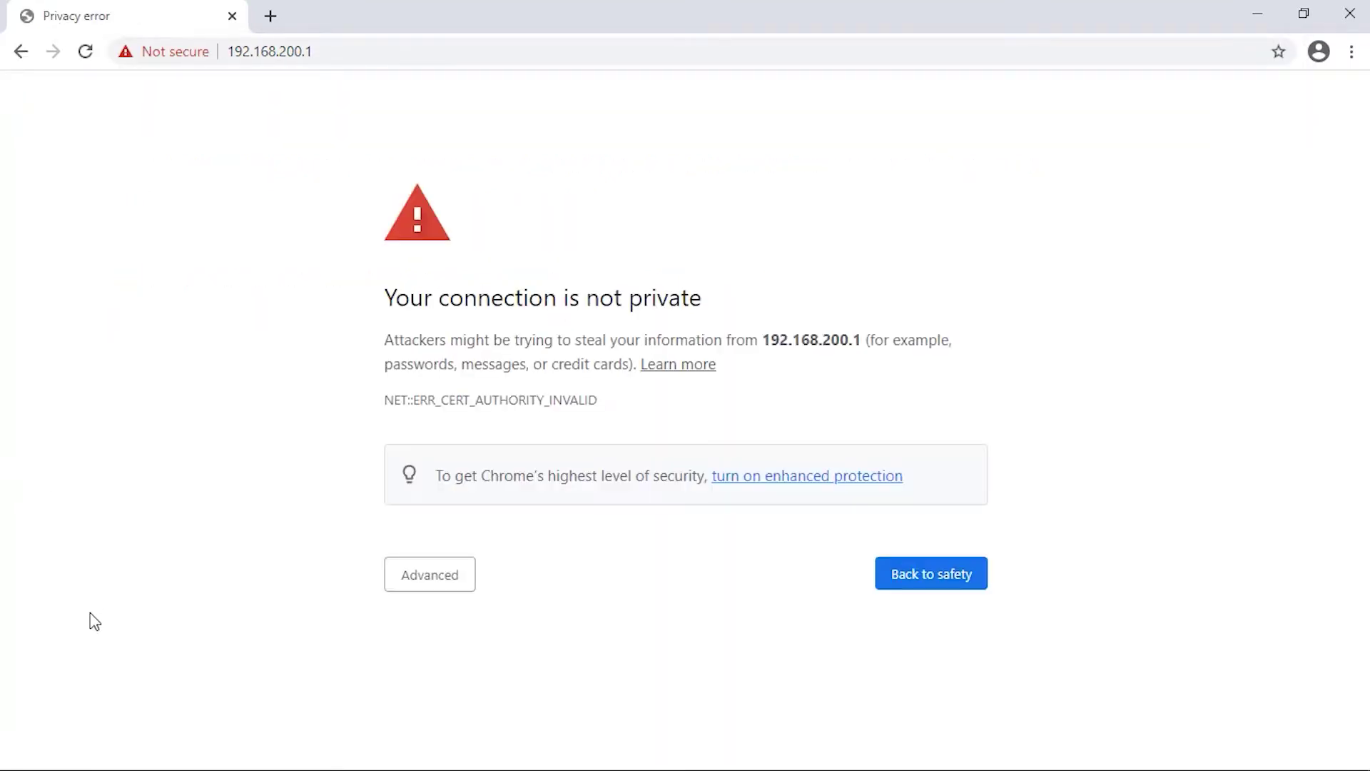
{"action": "left_click", "coordinate": [415, 583]}
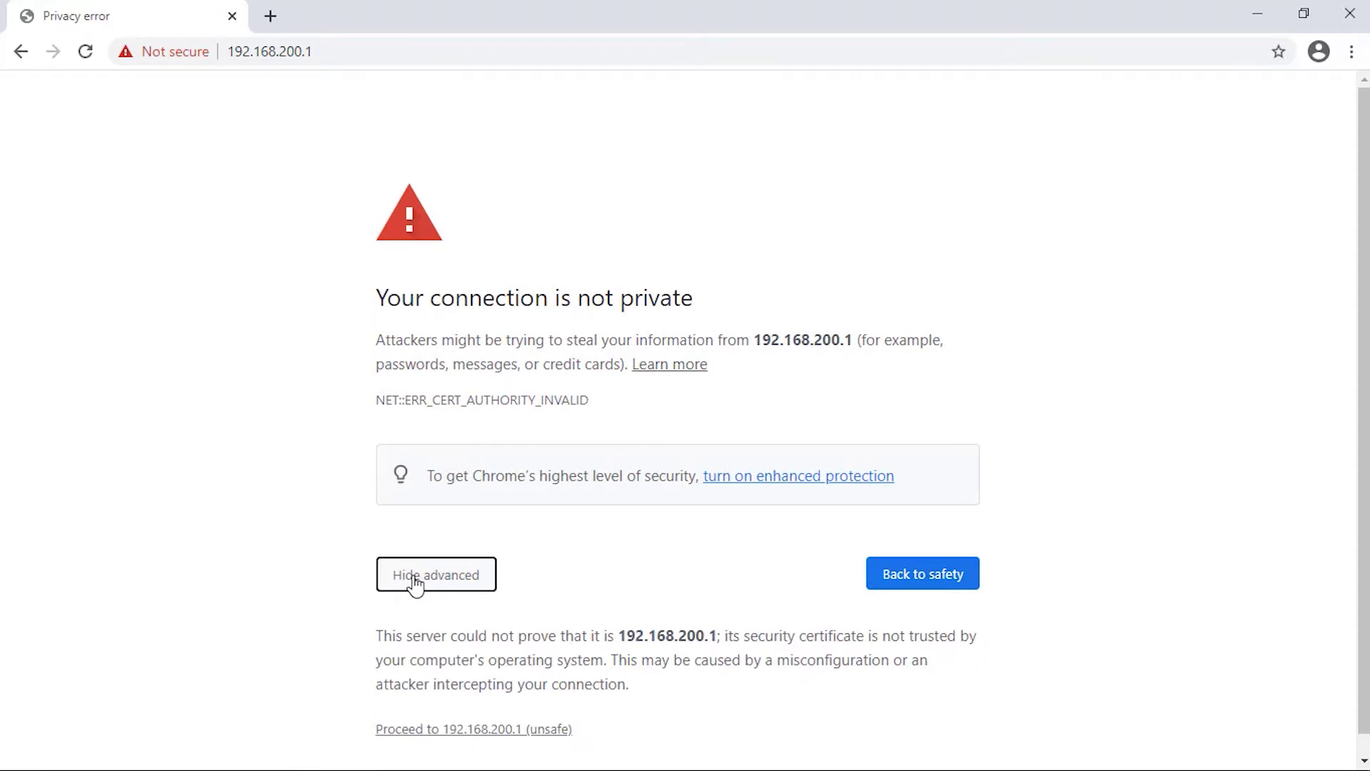
{"action": "left_click", "coordinate": [425, 733]}
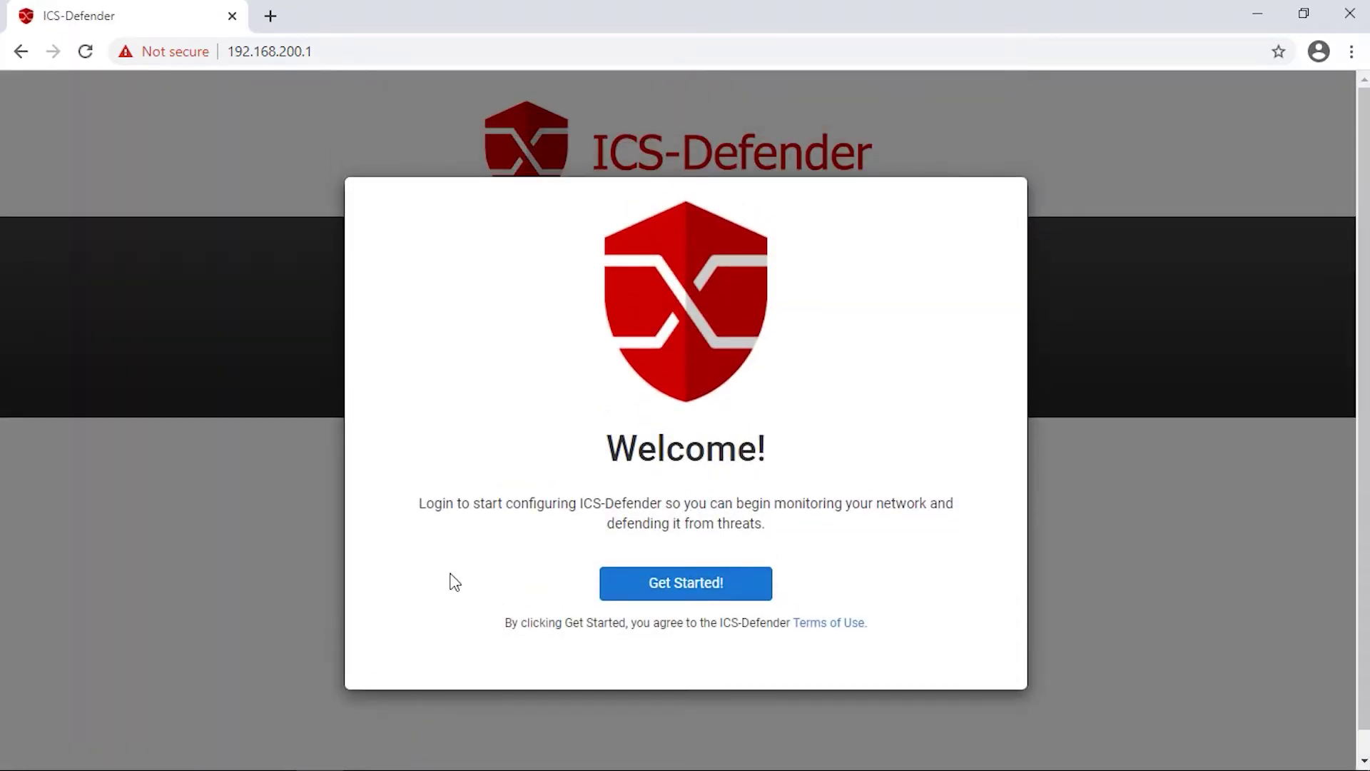
Log in as admin with the account password and launch the Simple NAT Wizard.
{"action": "left_click", "coordinate": [673, 584]}
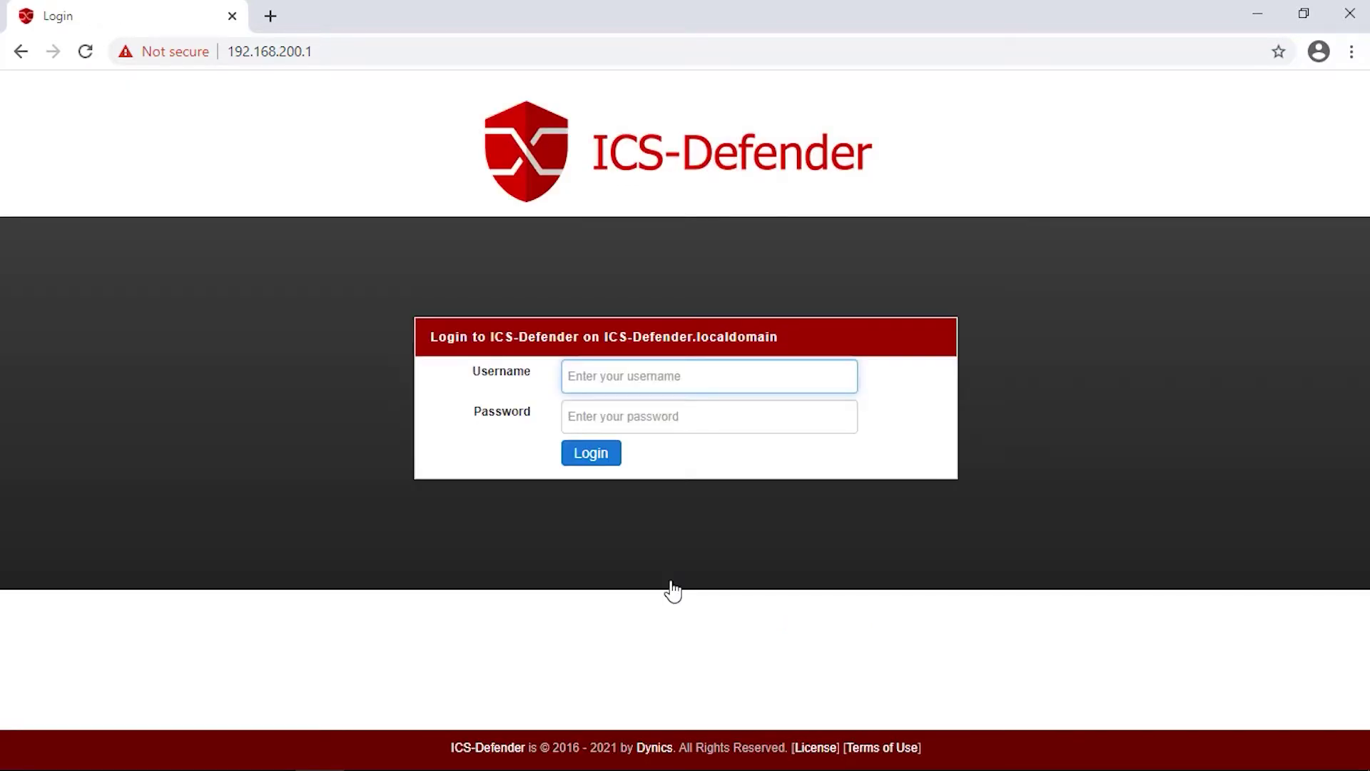
{"action": "type", "text": "admin"}
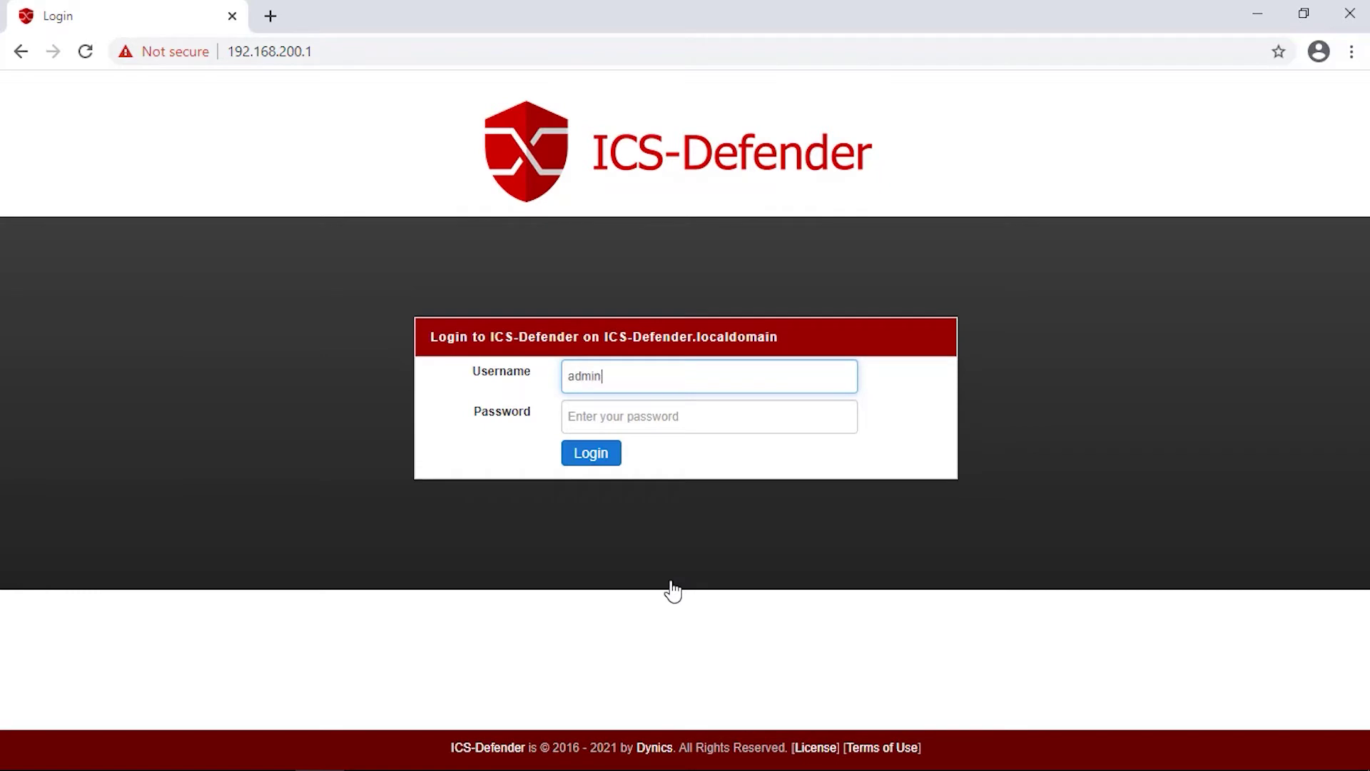
{"action": "key", "text": "Tab"}
{"action": "type", "text": "•••••••••"}
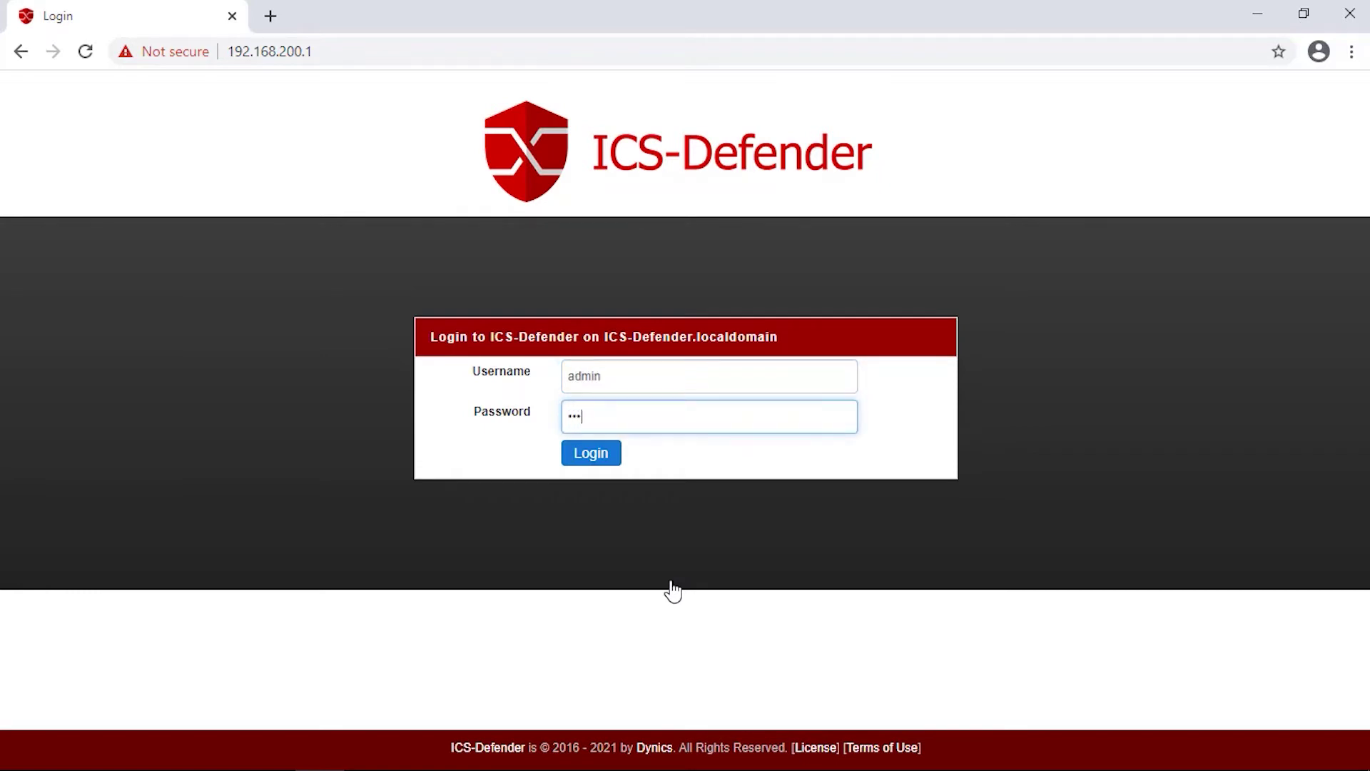
{"action": "type", "text": "••"}
{"action": "left_click", "coordinate": [587, 461]}
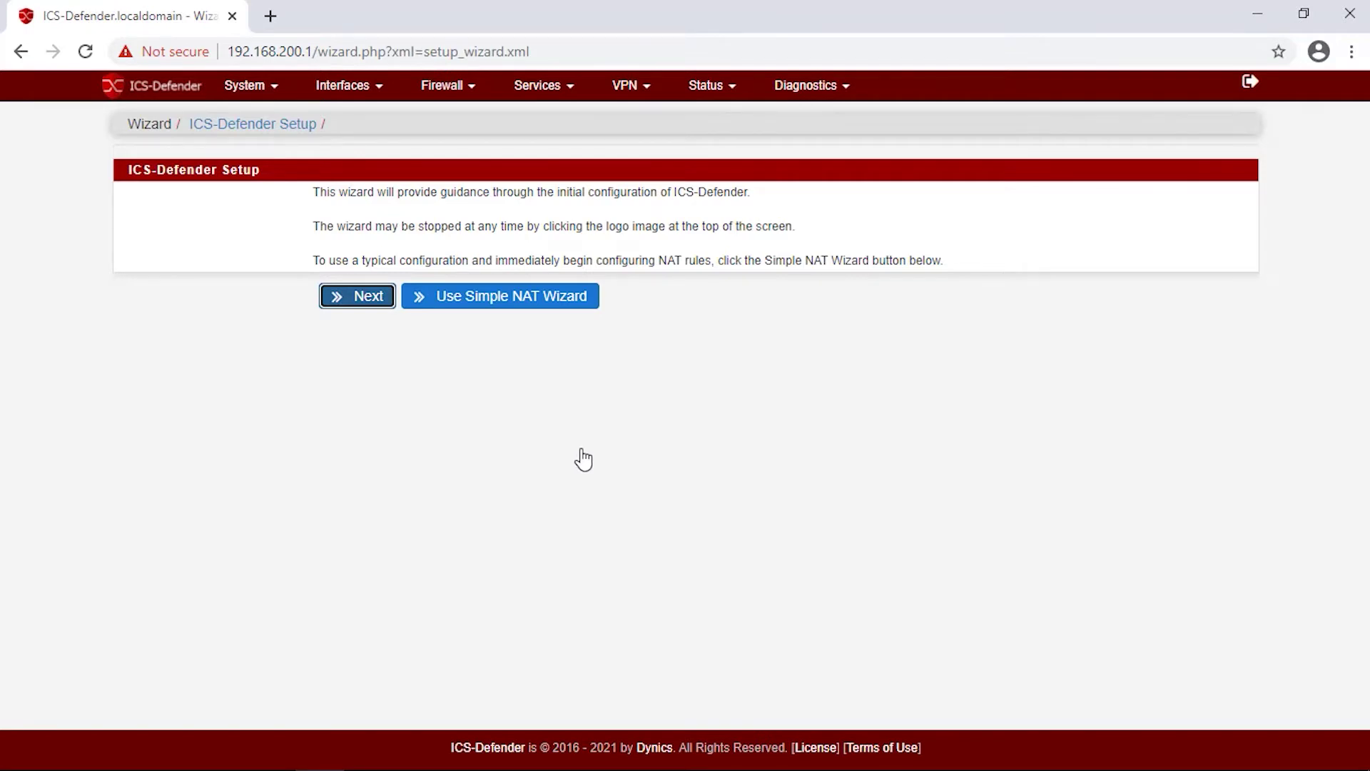
{"action": "left_click", "coordinate": [497, 296]}
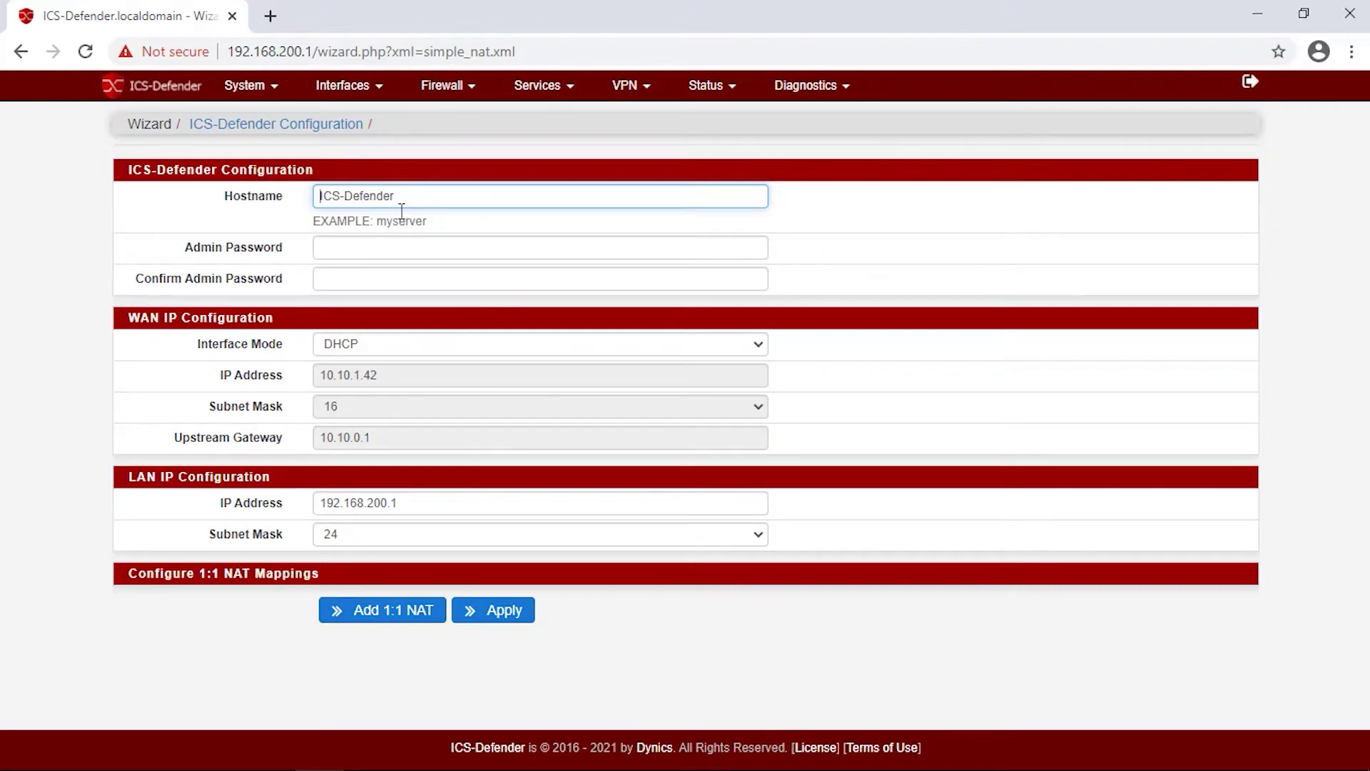
Set hostname DefenderRTA and make the WAN interface Static with IP 10.10.5.1.
{"action": "type", "text": "DefenderRTA"}
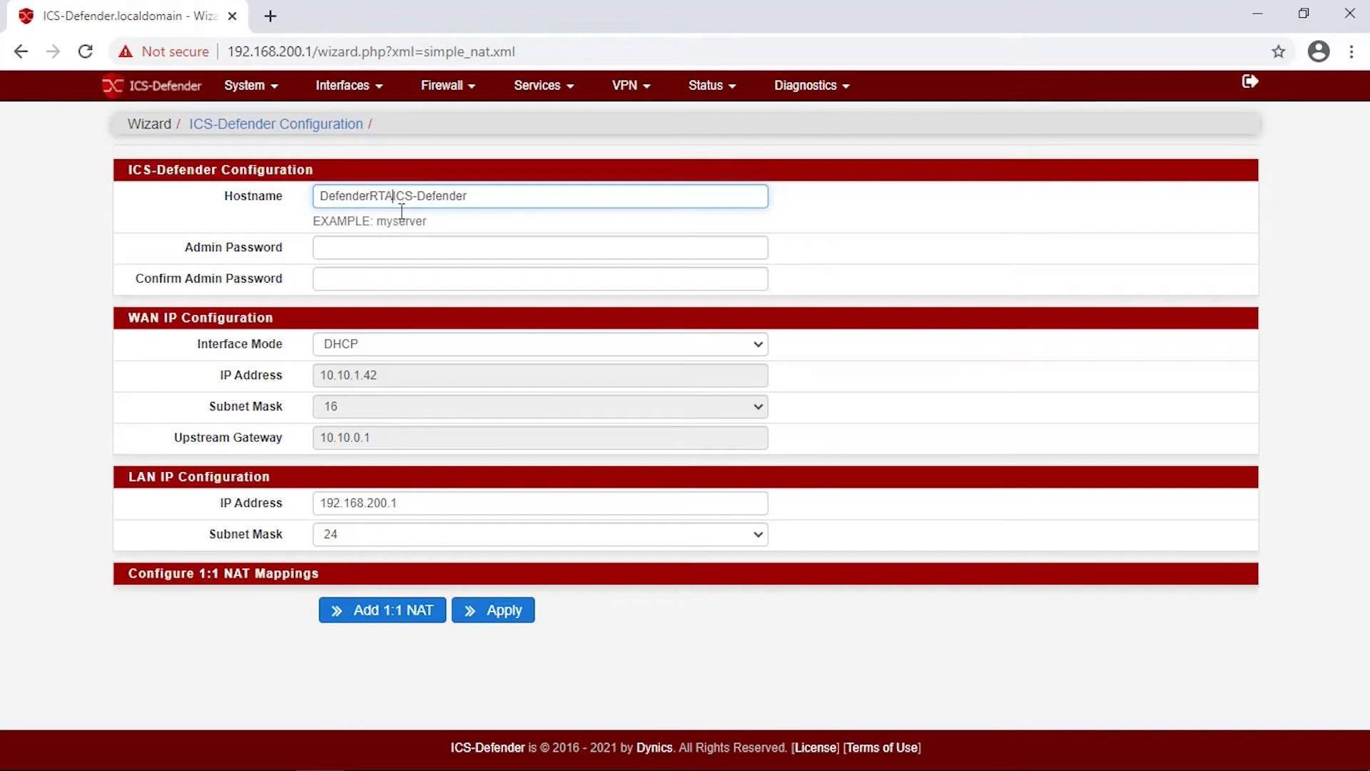
{"action": "key", "text": "Delete"}
{"action": "key", "text": "Delete"}
{"action": "key", "text": "Delete"}
{"action": "key", "text": "Delete"}
{"action": "key", "text": "Delete"}
{"action": "key", "text": "Delete"}
{"action": "key", "text": "Delete"}
{"action": "key", "text": "Delete"}
{"action": "key", "text": "Delete"}
{"action": "key", "text": "Delete"}
{"action": "key", "text": "Delete"}
{"action": "key", "text": "Delete"}
{"action": "left_click", "coordinate": [386, 350]}
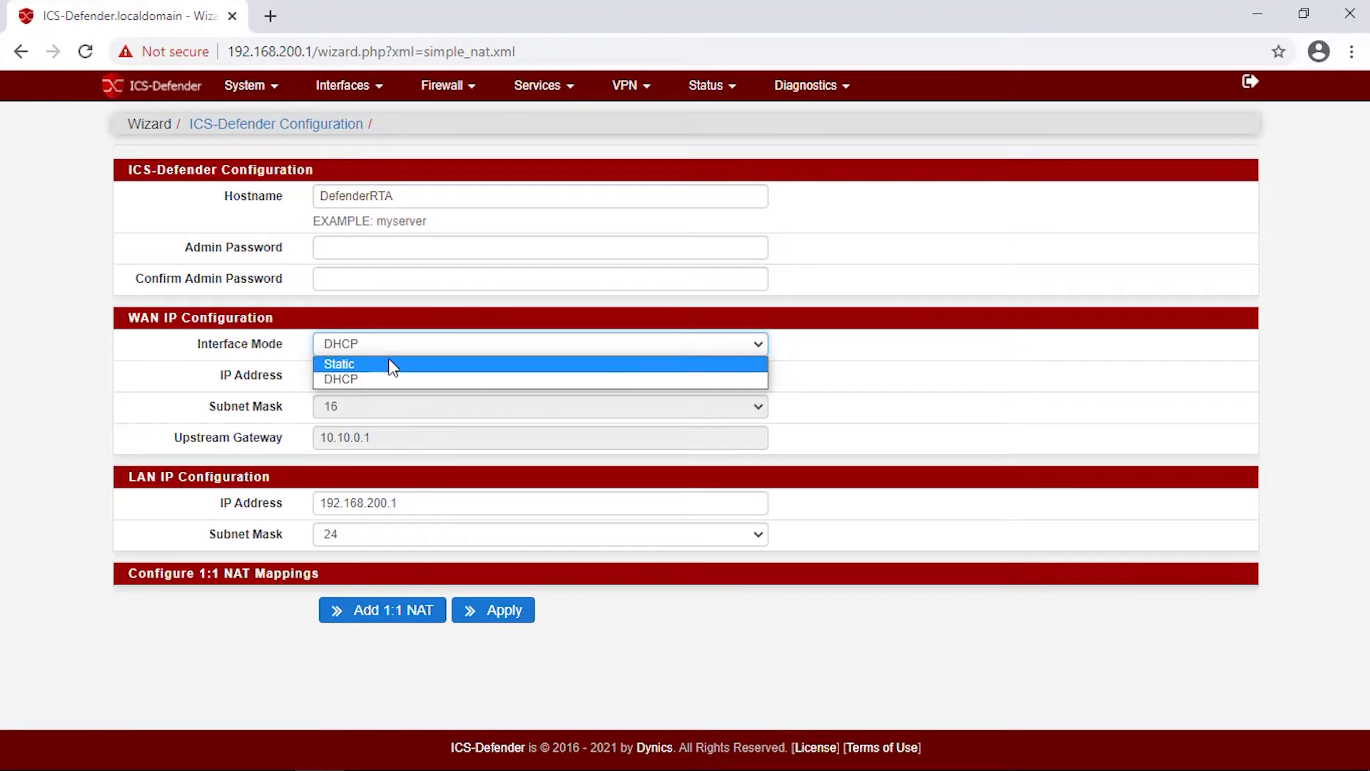
{"action": "left_click", "coordinate": [391, 365]}
{"action": "left_click", "coordinate": [390, 378]}
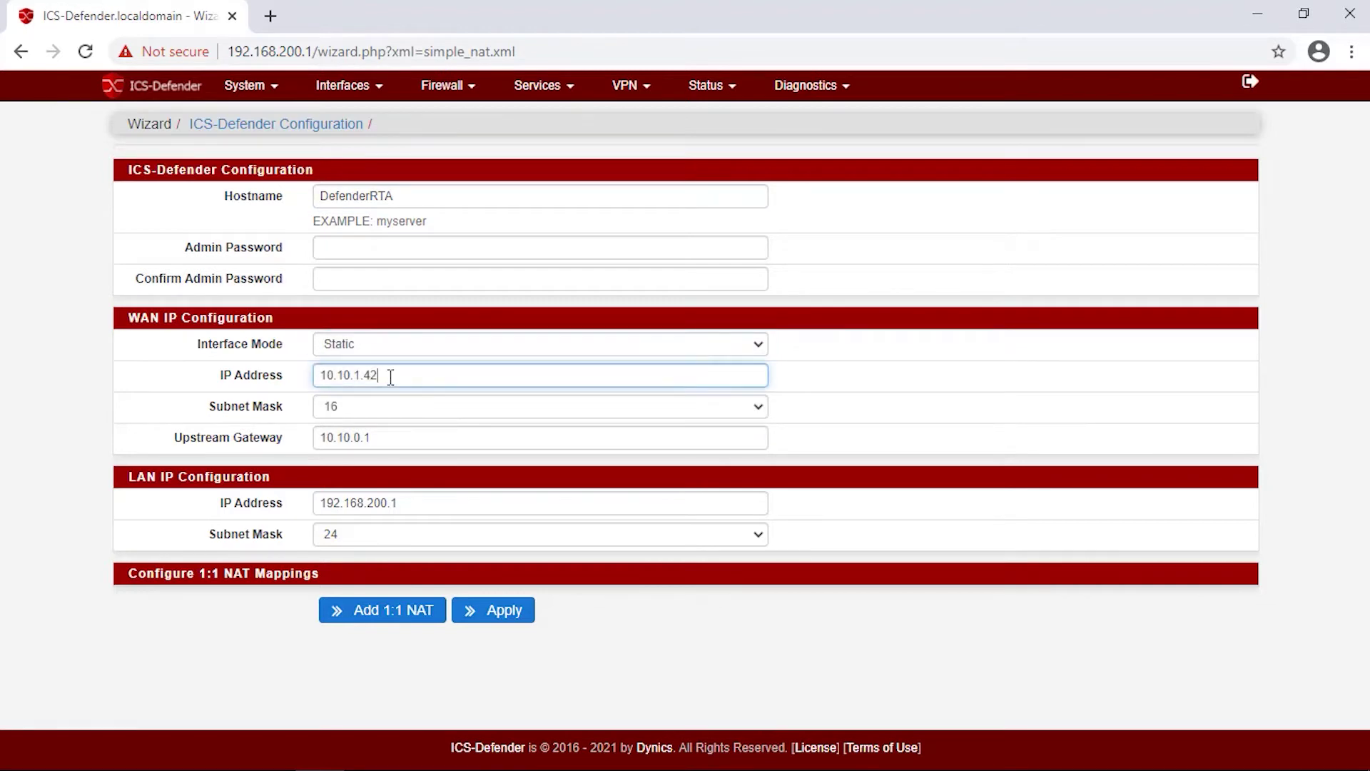
{"action": "key", "text": "BackSpace"}
{"action": "key", "text": "BackSpace"}
{"action": "key", "text": "BackSpace"}
{"action": "key", "text": "BackSpace"}
{"action": "type", "text": "5.1"}
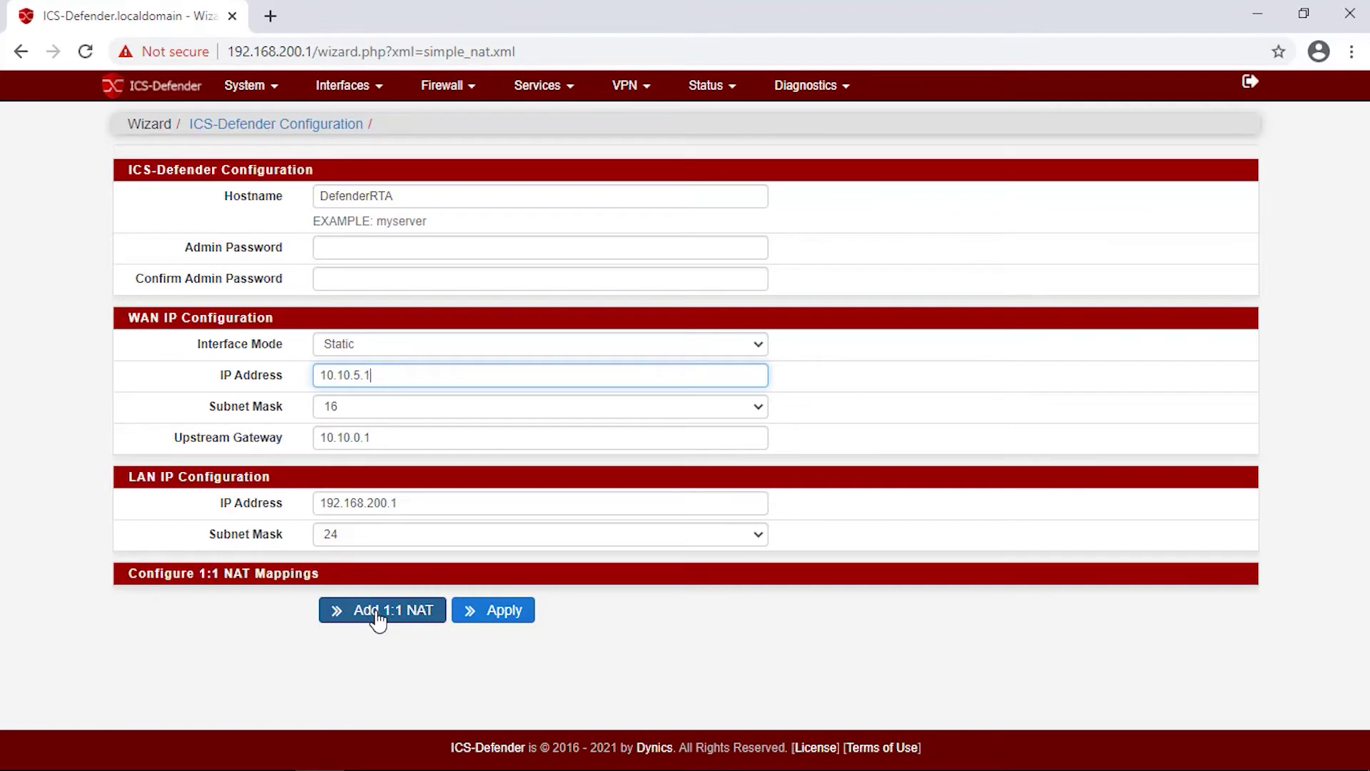
Add a 1:1 NAT mapping from 10.10.1.55 to 192.168.200.55 described 'test NAT'.
{"action": "left_click", "coordinate": [377, 618]}
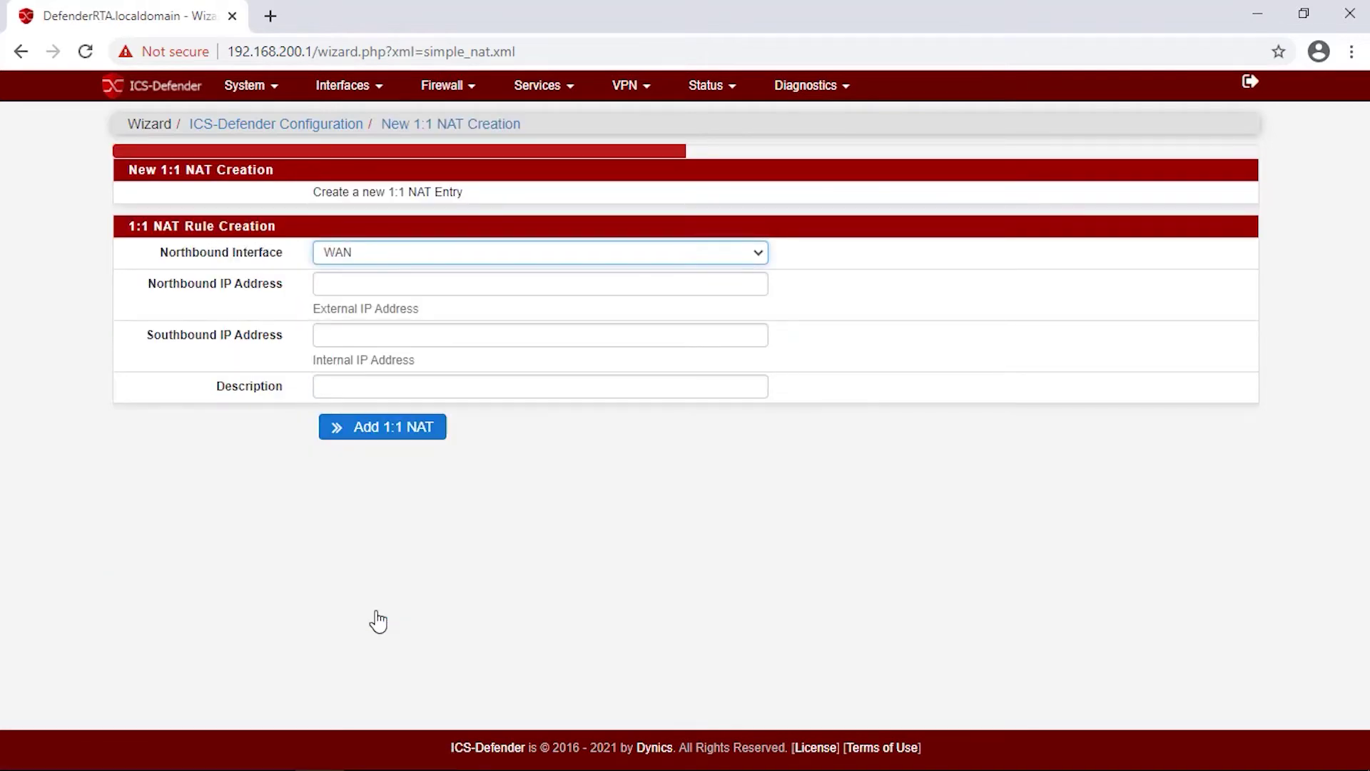
{"action": "left_click", "coordinate": [410, 284]}
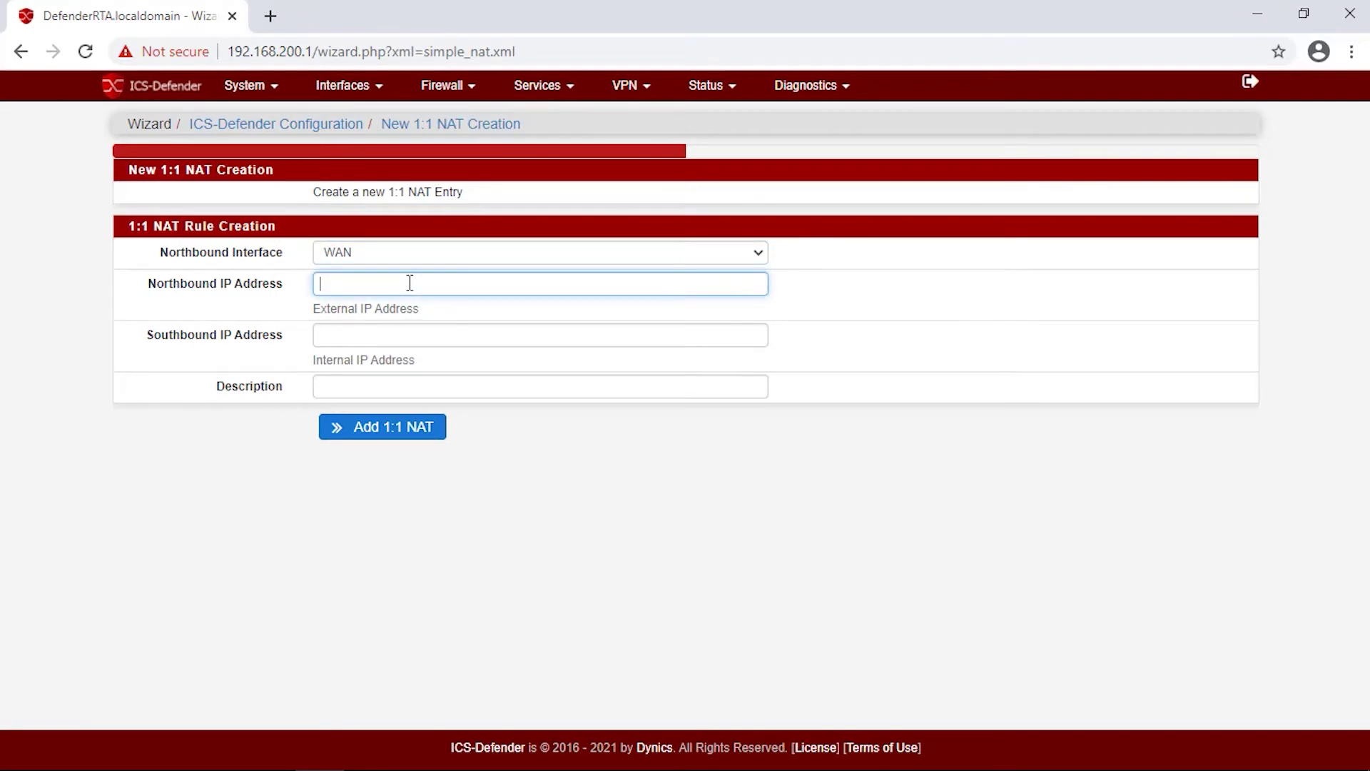
{"action": "type", "text": "10.10.1.55"}
{"action": "left_click", "coordinate": [384, 338]}
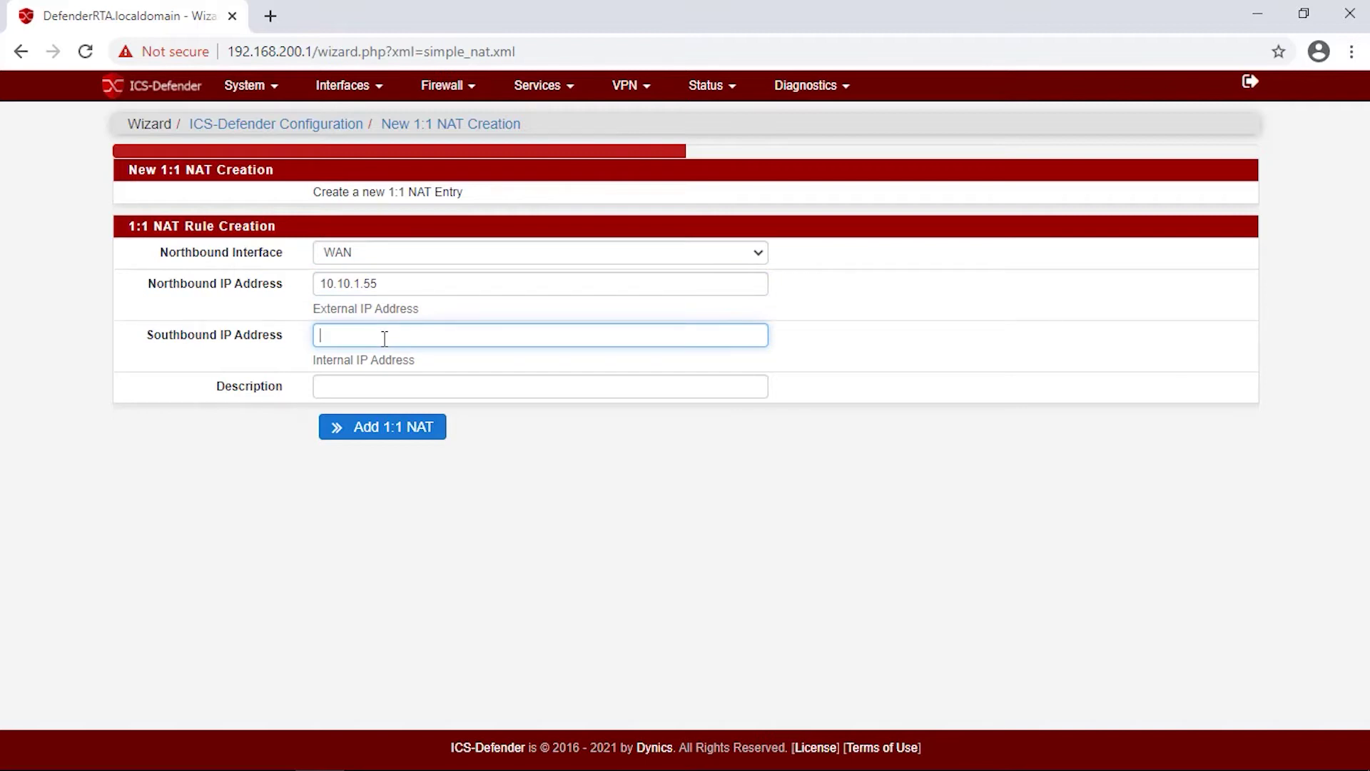
{"action": "type", "text": "192.168.1."}
{"action": "key", "text": "BackSpace"}
{"action": "type", "text": "200.55"}
{"action": "left_click", "coordinate": [366, 388]}
{"action": "type", "text": "test "}
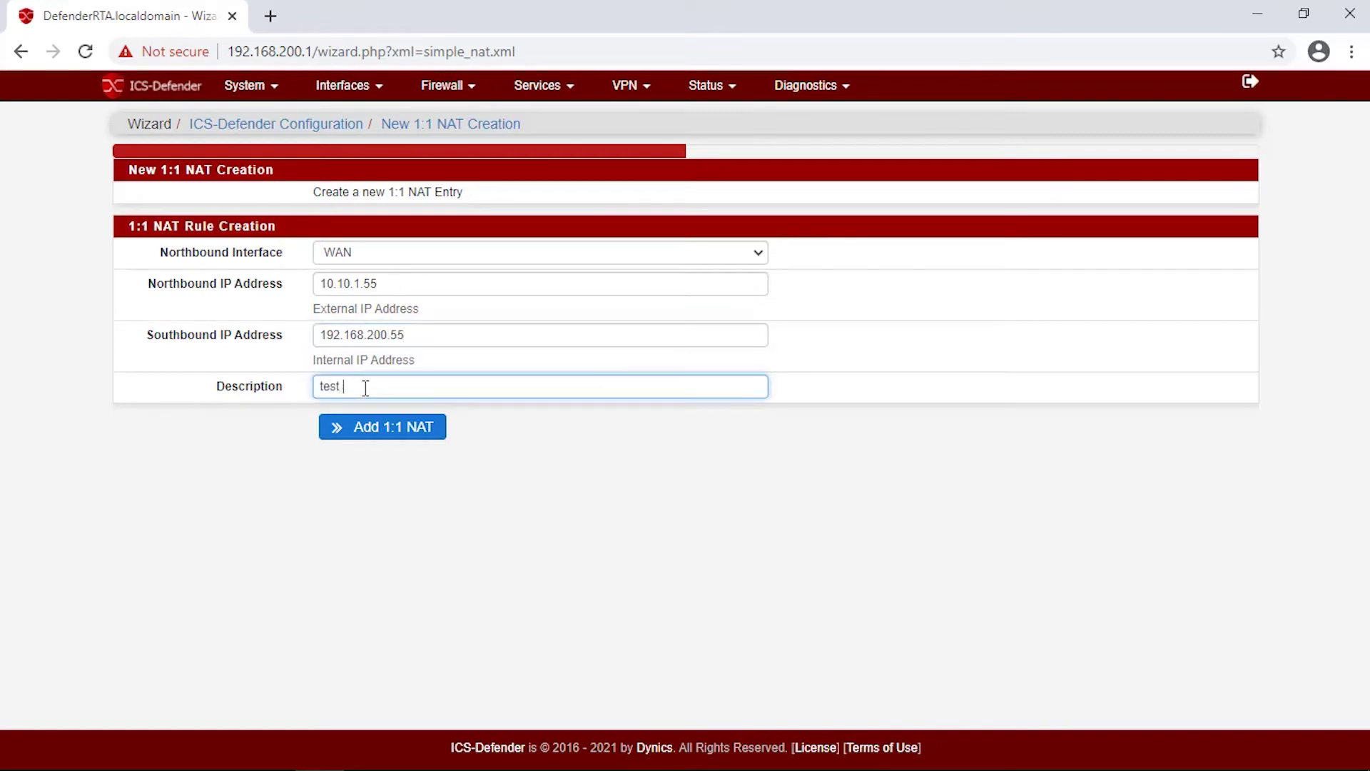
{"action": "type", "text": "NAT"}
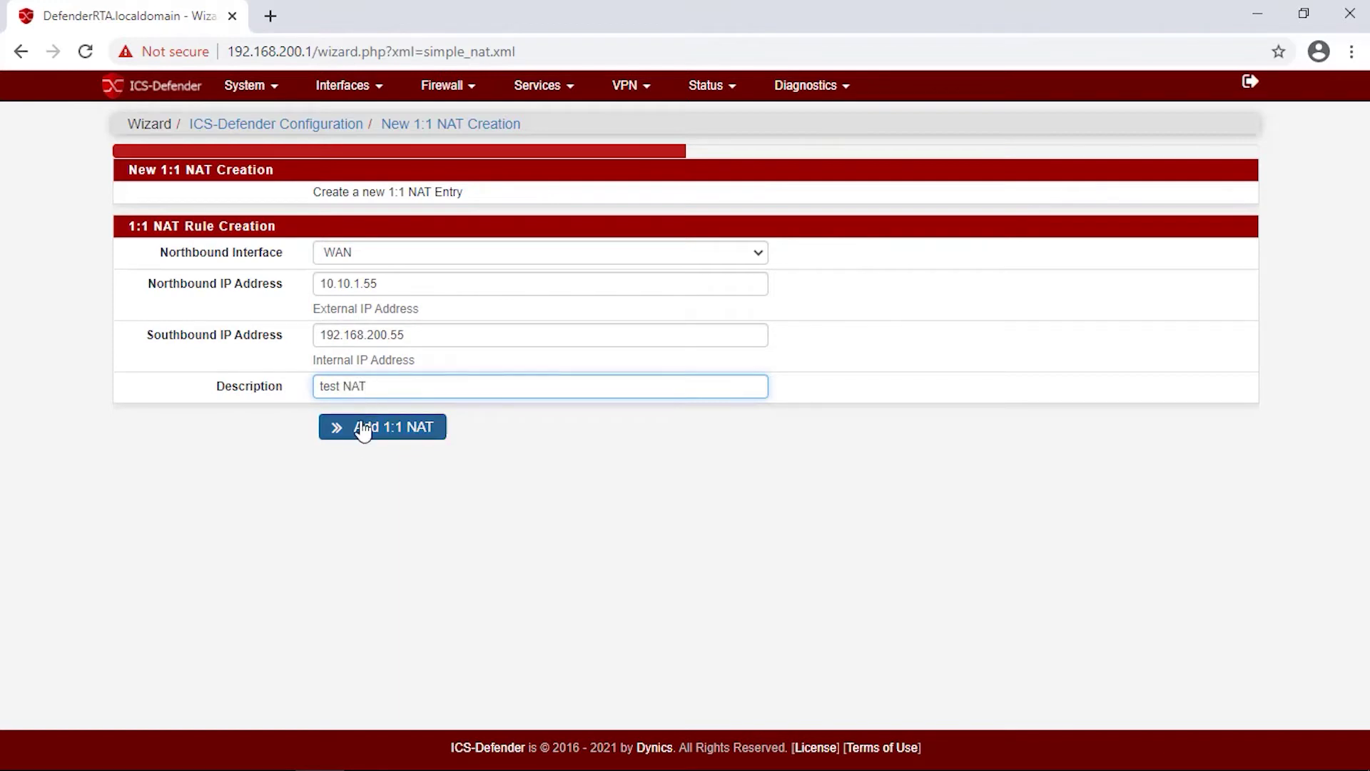
{"action": "left_click", "coordinate": [363, 428]}
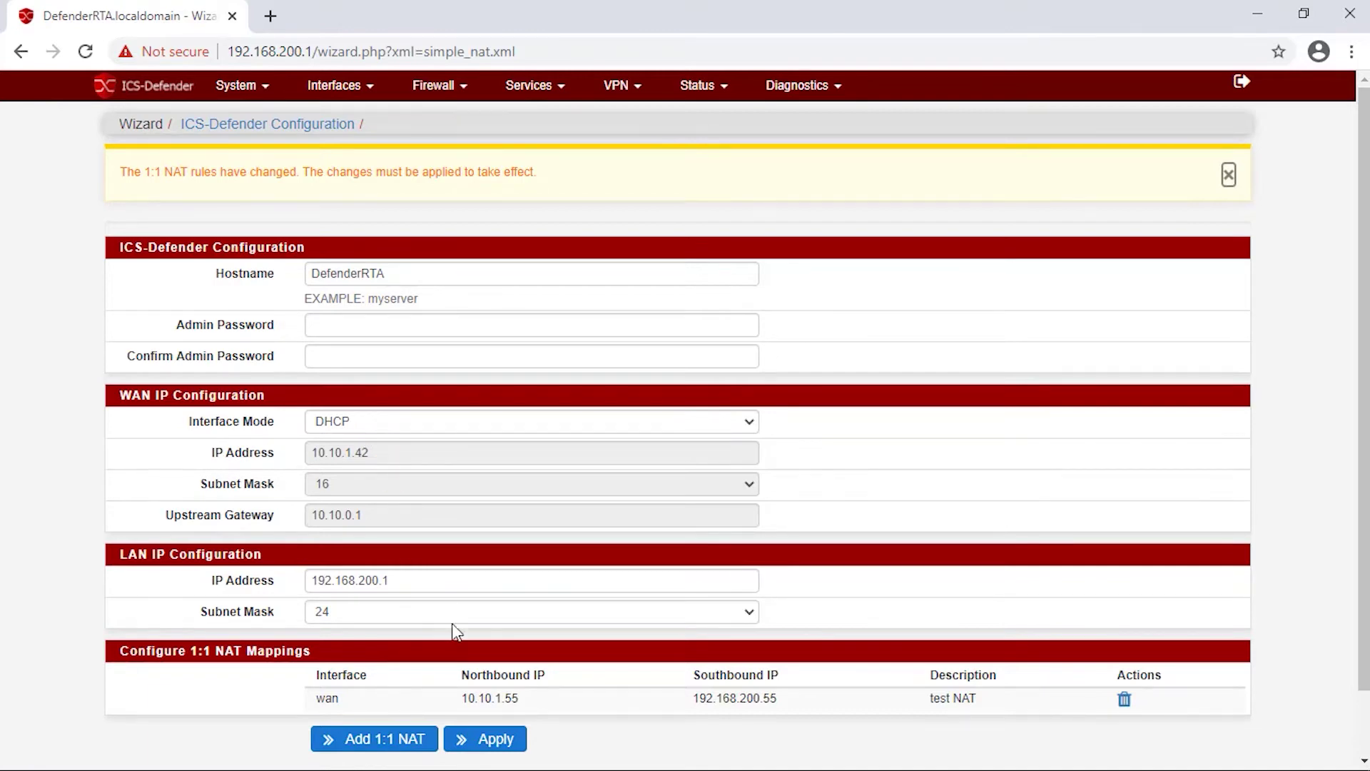
Apply the pending NAT changes and check Virtual IPs for the 10.10.1.55/32 WAN alias.
{"action": "left_click", "coordinate": [490, 740]}
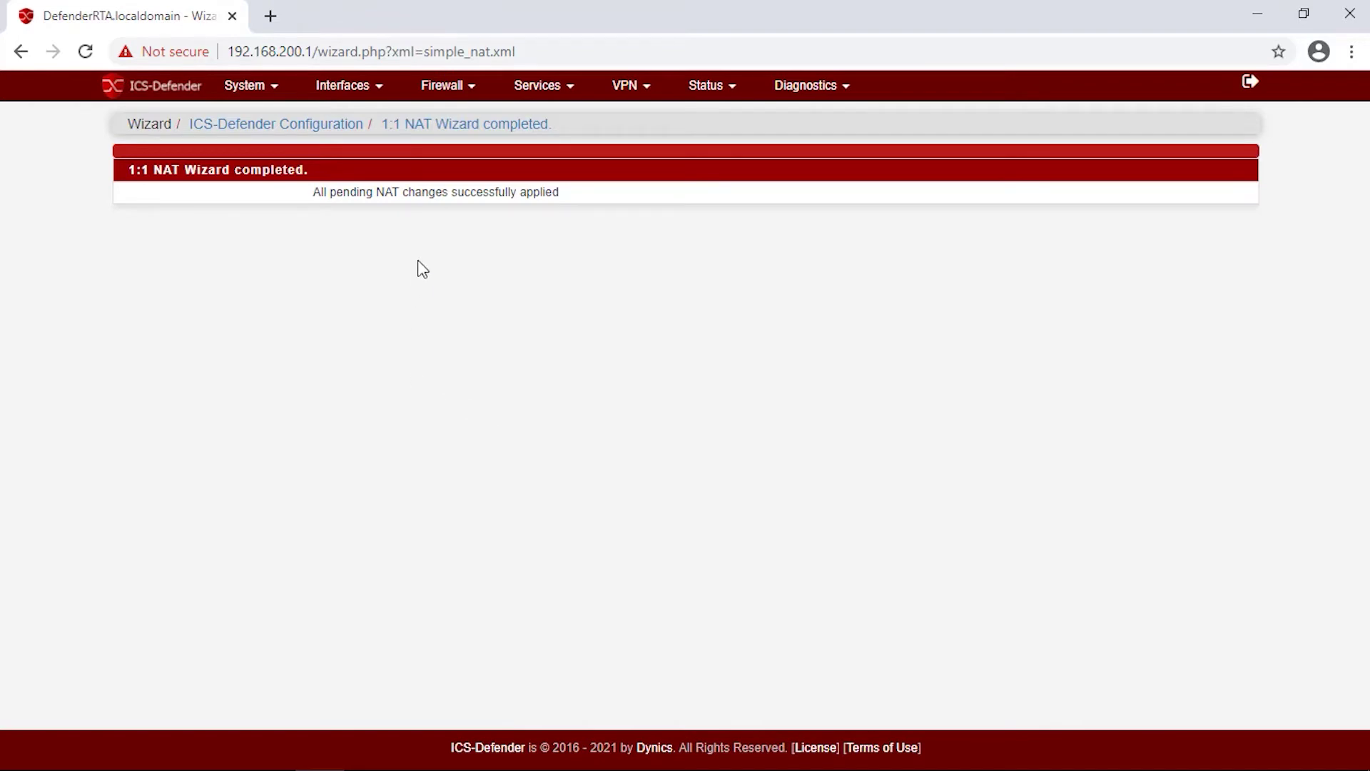
{"action": "left_click", "coordinate": [441, 89]}
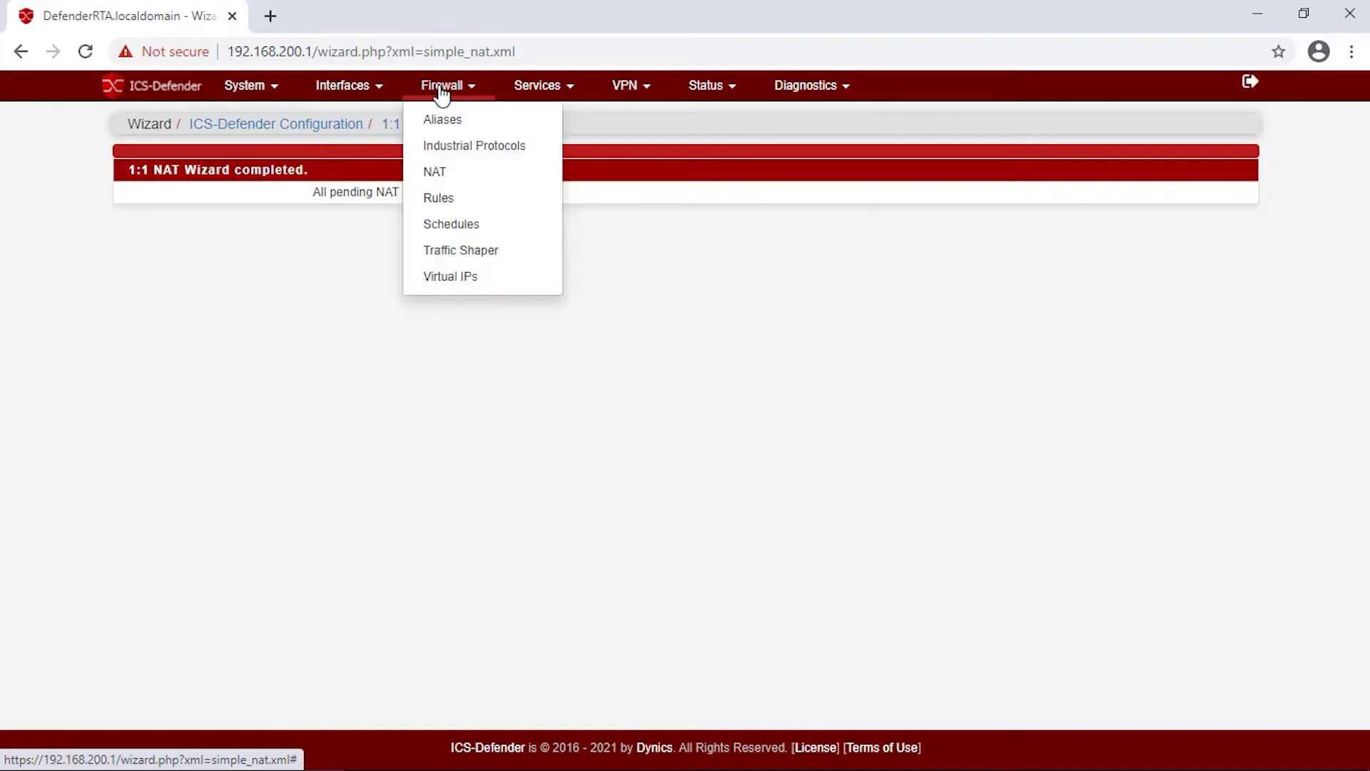
{"action": "left_click", "coordinate": [447, 275]}
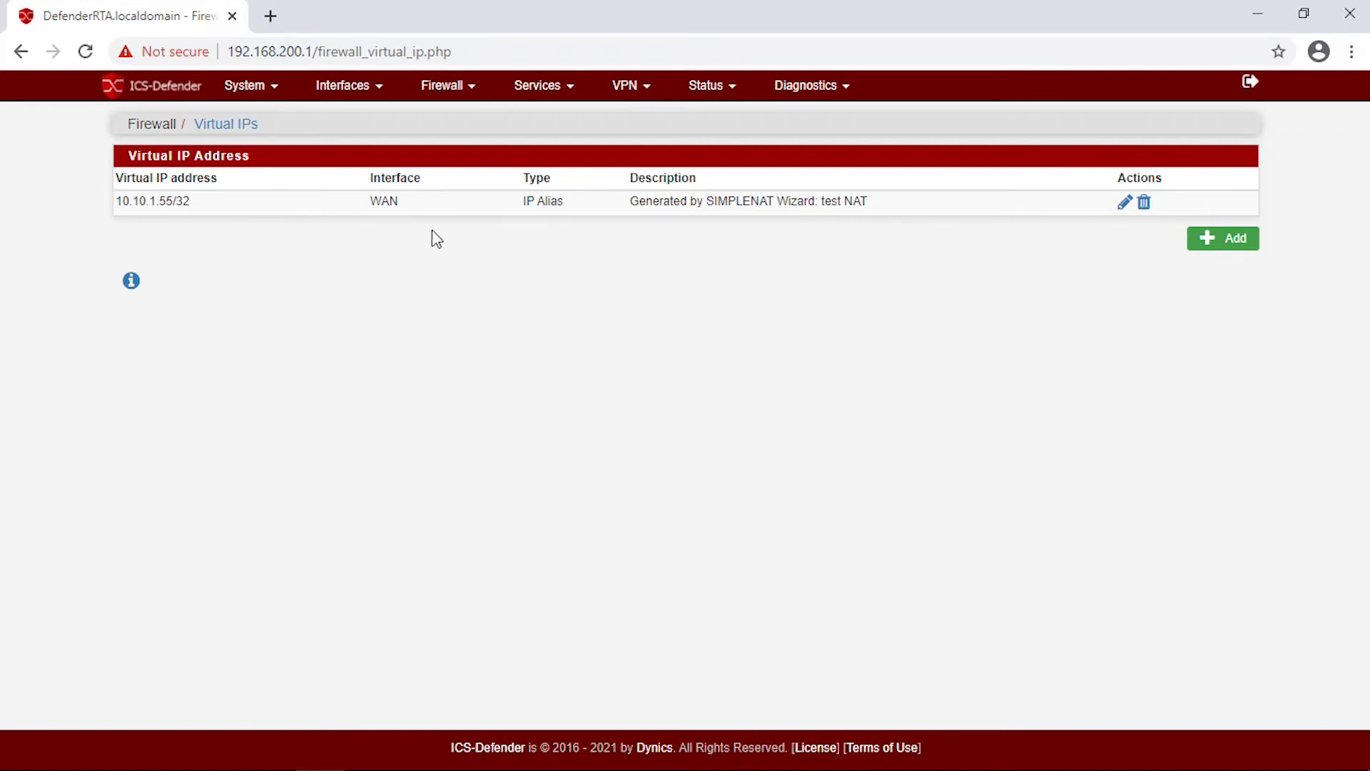
View the NAT 1:1 tab showing the 10.10.1.55 to 192.168.200.55 WAN mapping.
{"action": "left_click", "coordinate": [450, 93]}
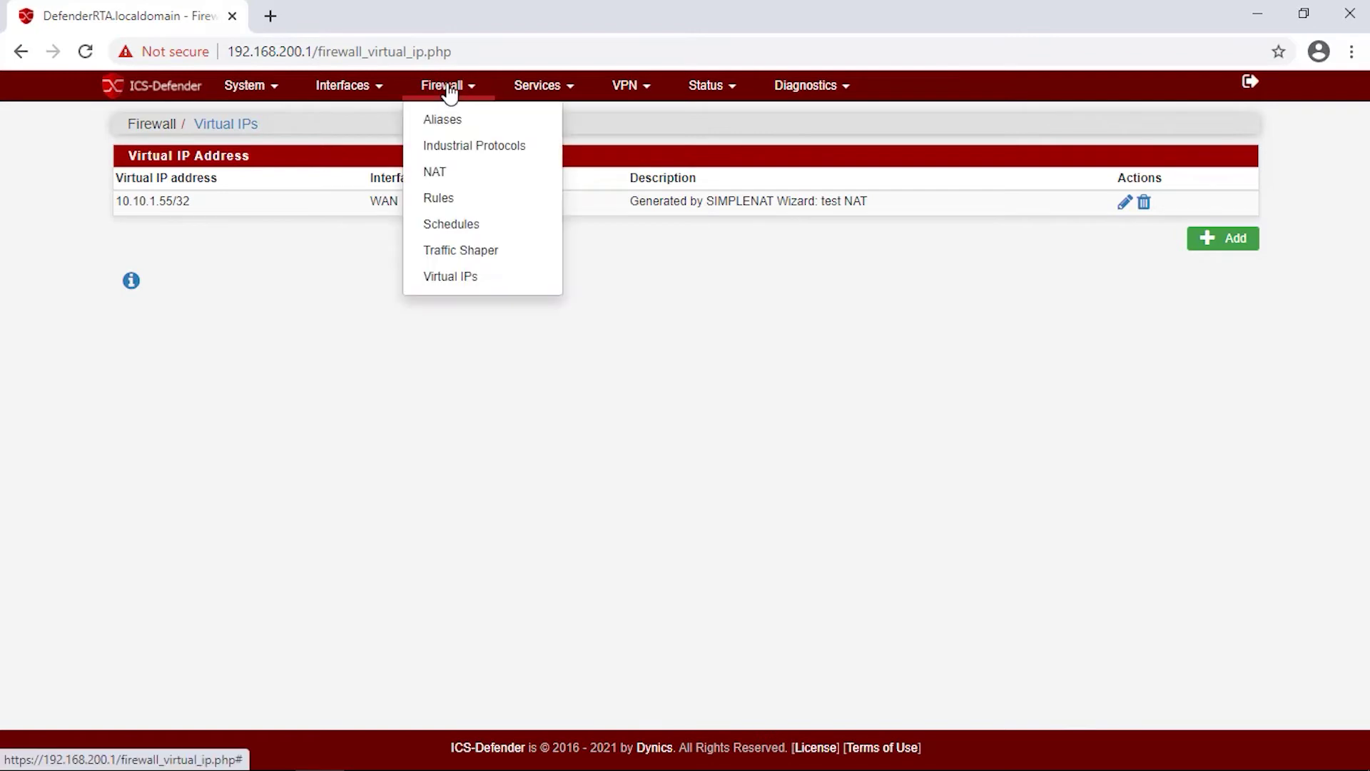
{"action": "left_click", "coordinate": [436, 173]}
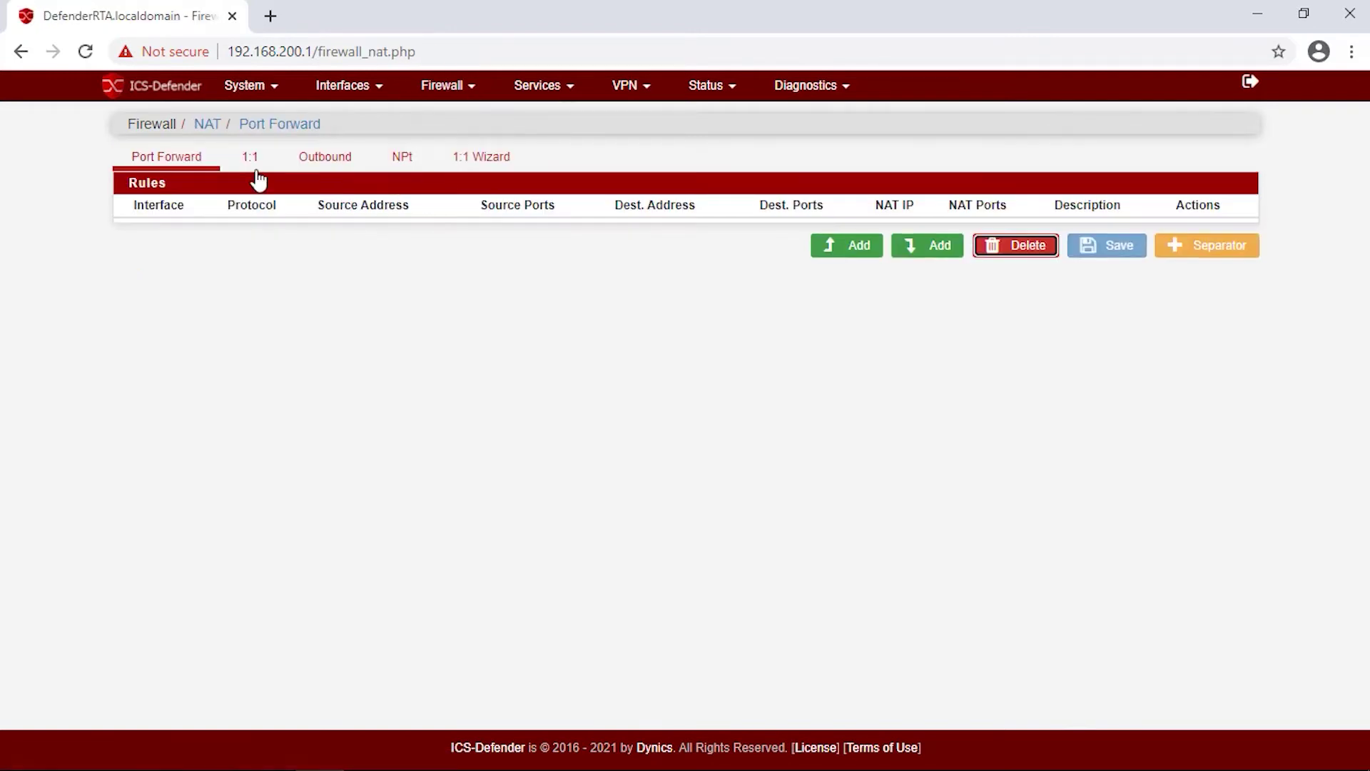
{"action": "left_click", "coordinate": [251, 168]}
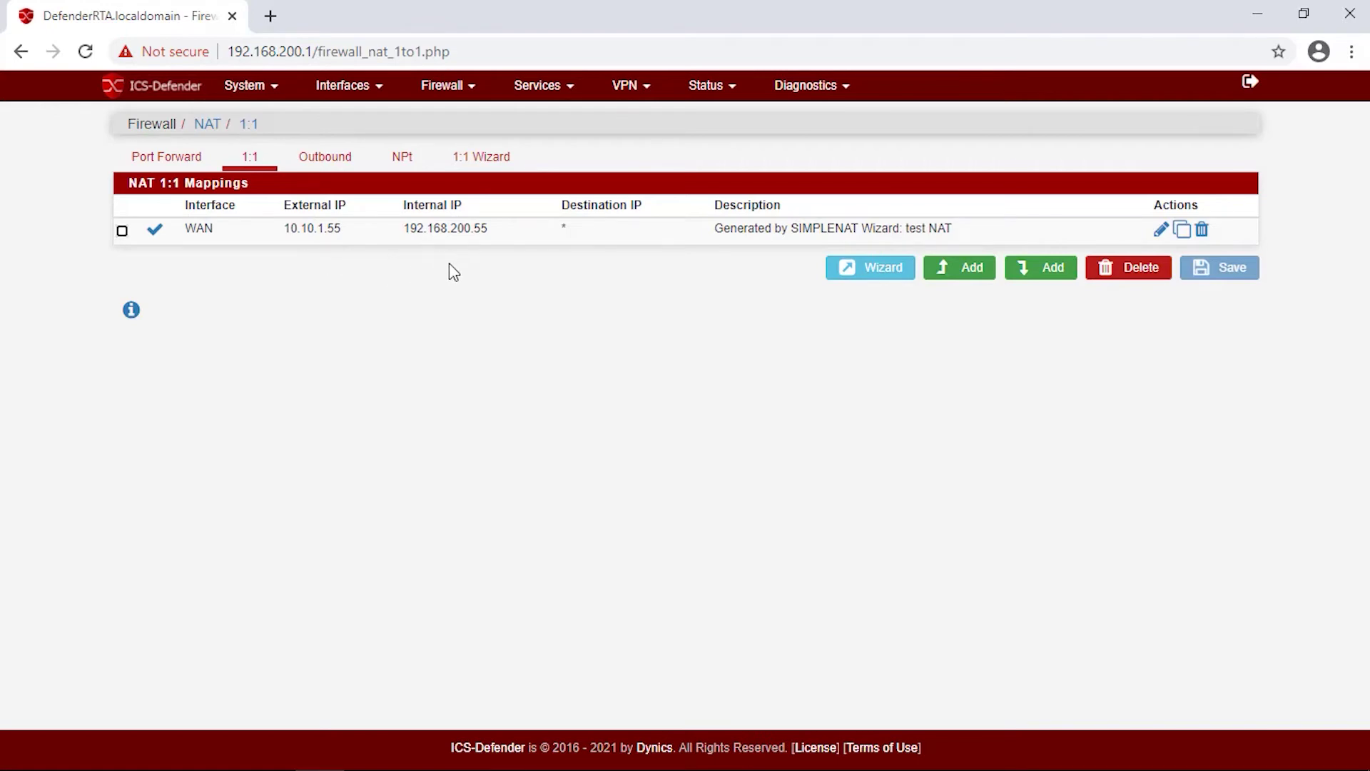
{"action": "left_click", "coordinate": [442, 95]}
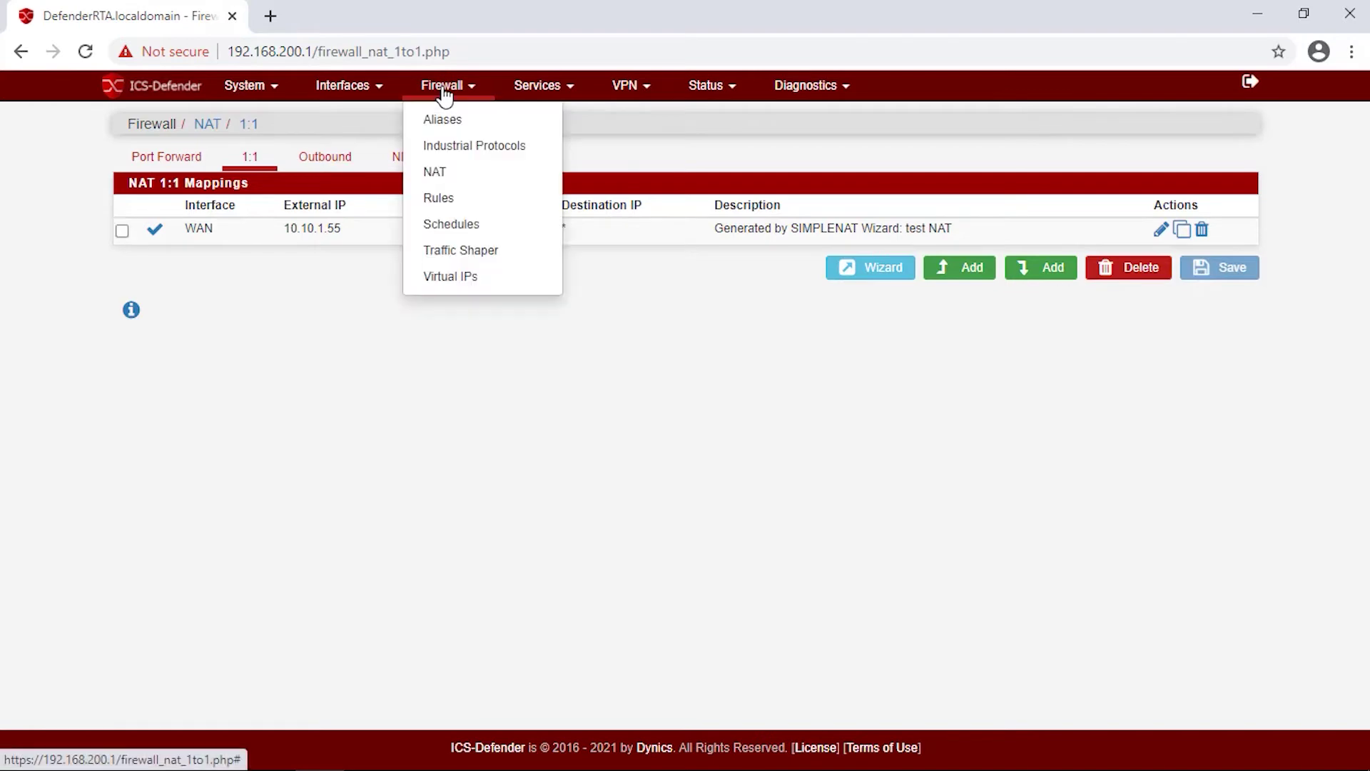
Go to Firewall Rules and edit the wizard-generated WAN pass rule to 192.168.200.55.
{"action": "left_click", "coordinate": [454, 198]}
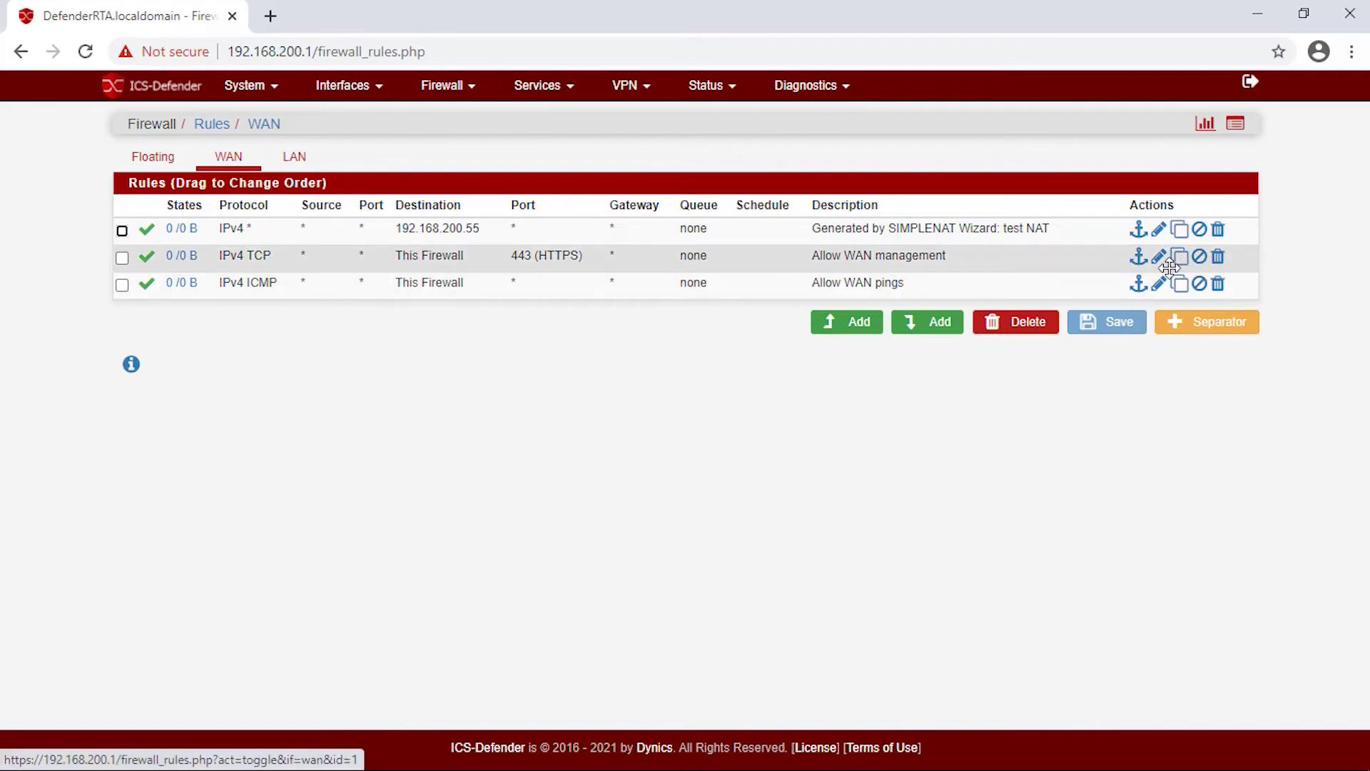
{"action": "left_click", "coordinate": [1157, 233]}
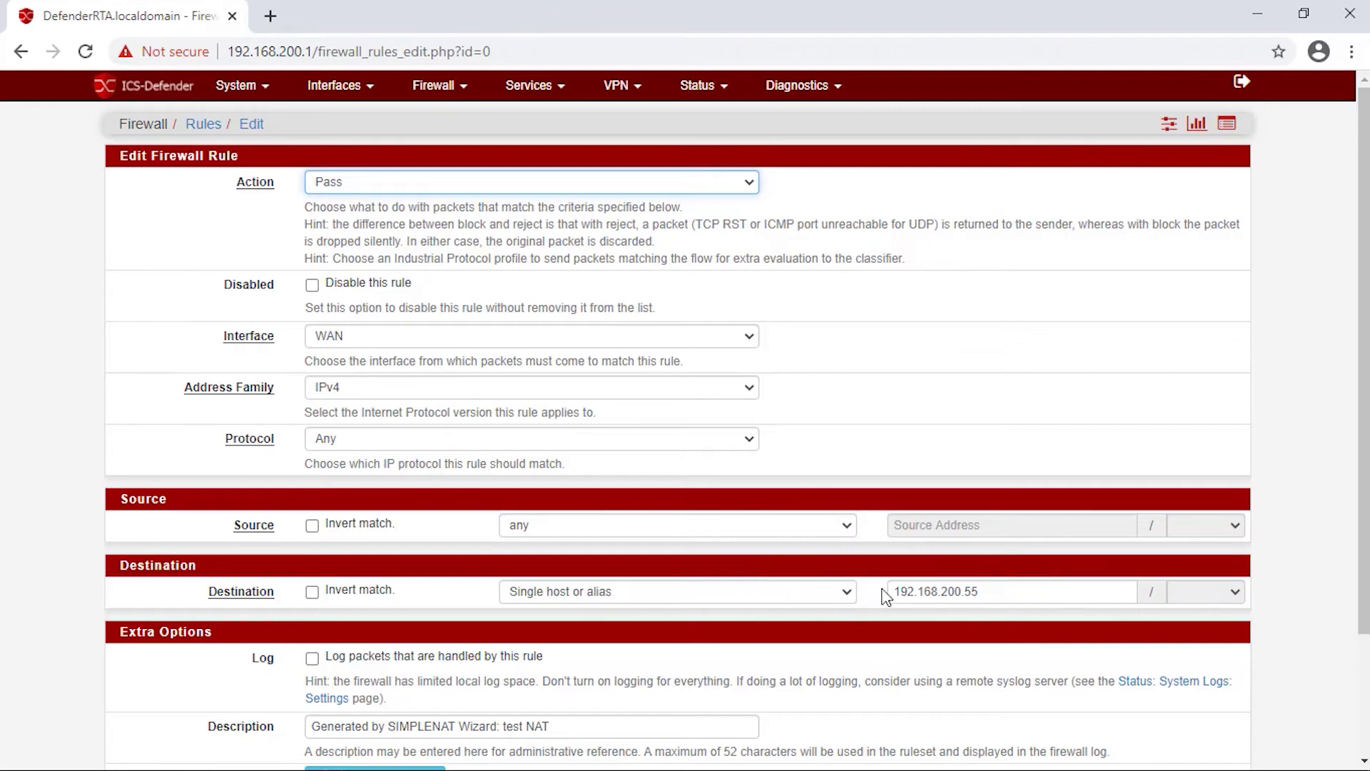
Set the rule's source to Single host or alias, then leave unsaved for the dashboard.
{"action": "left_click", "coordinate": [850, 530]}
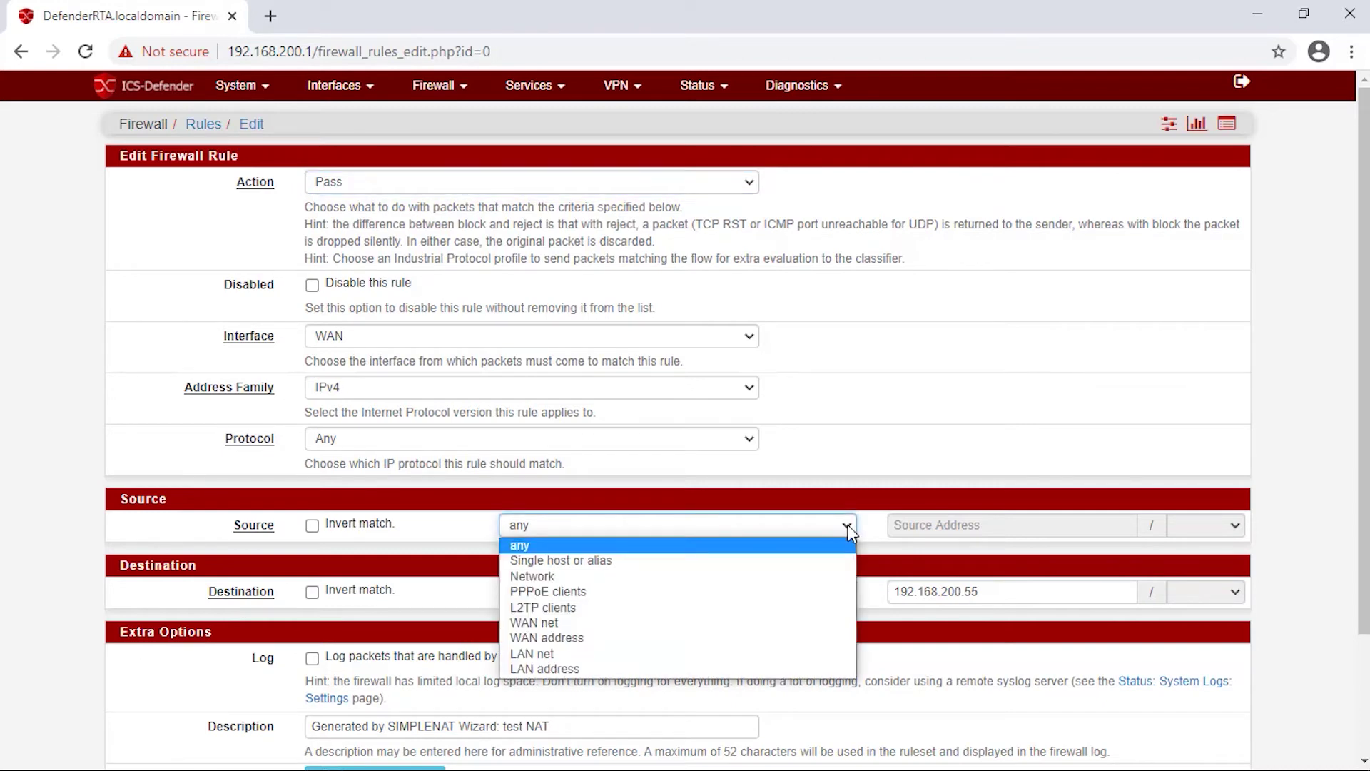
{"action": "left_click", "coordinate": [805, 564]}
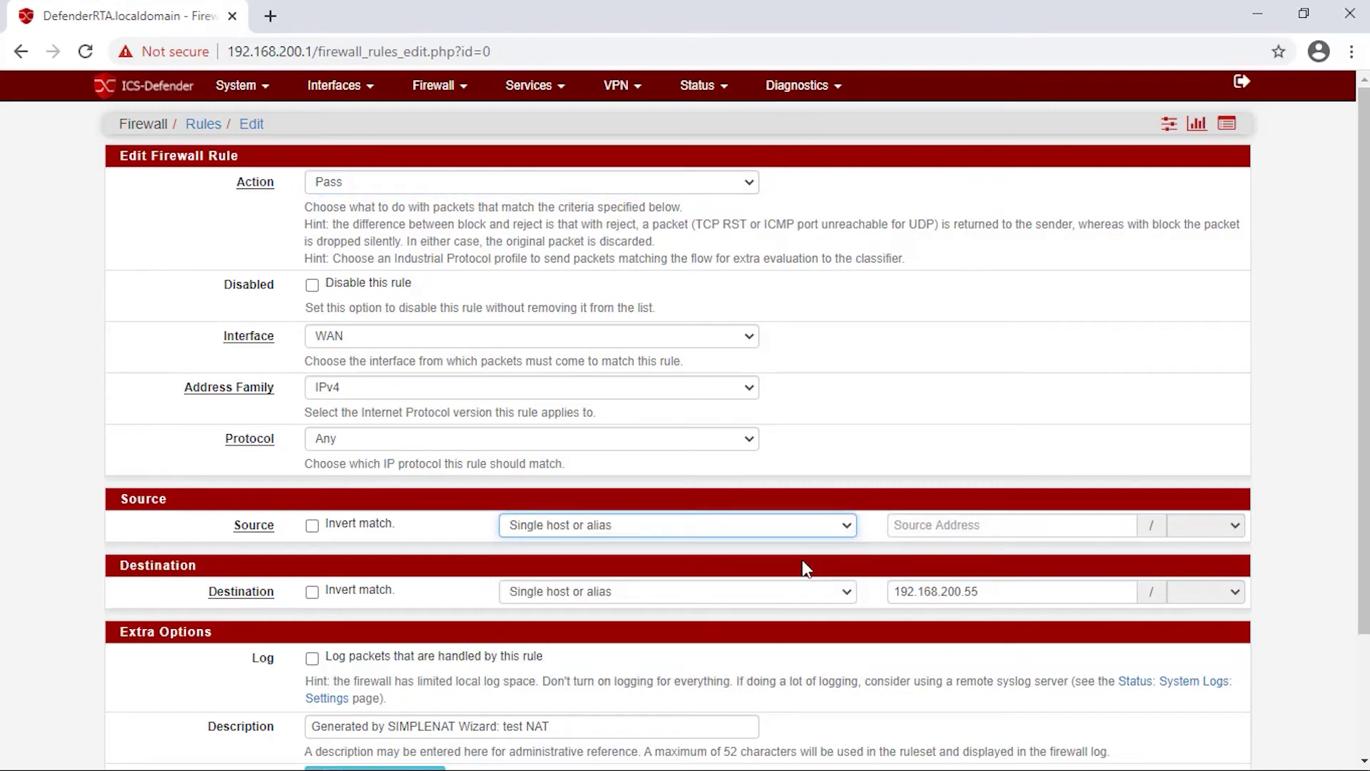
{"action": "left_click", "coordinate": [922, 525]}
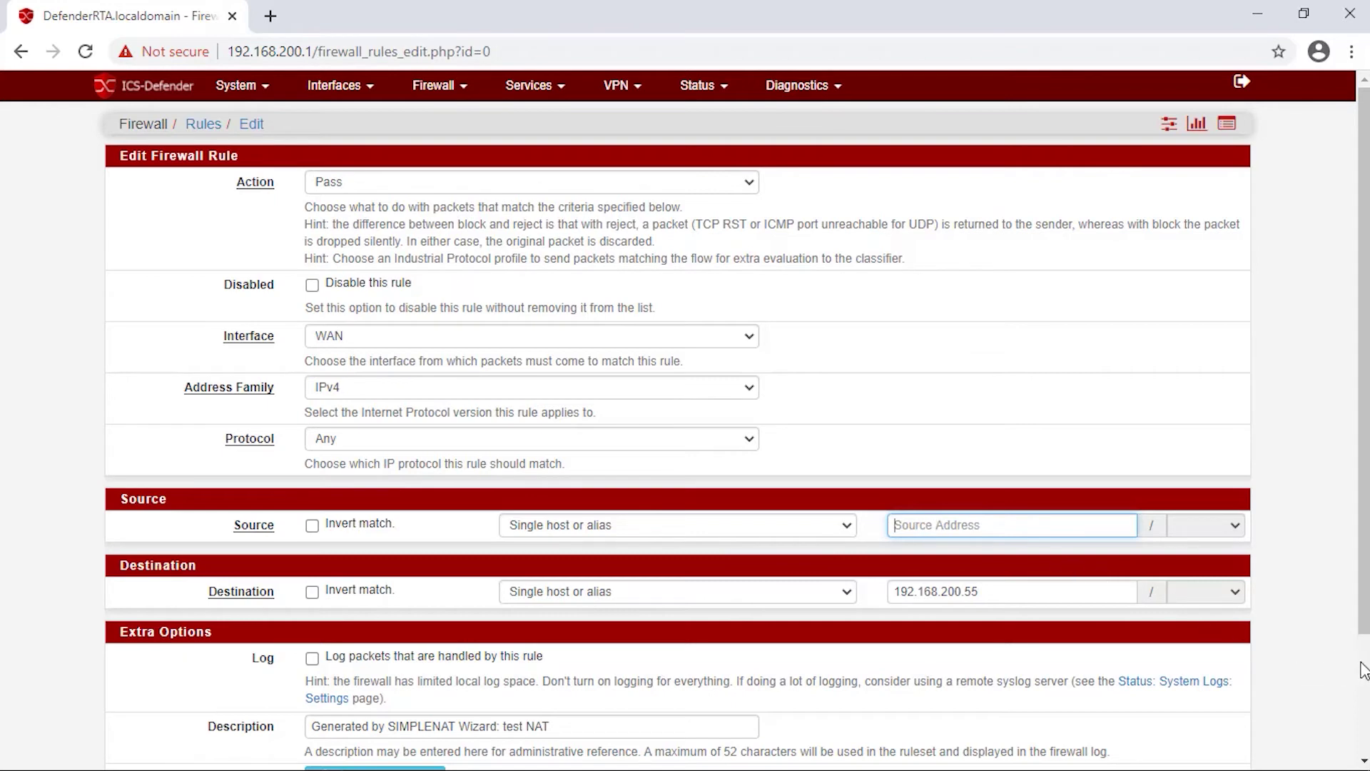
{"action": "scroll", "coordinate": [1363, 428], "scroll_direction": "down", "scroll_amount": 2}
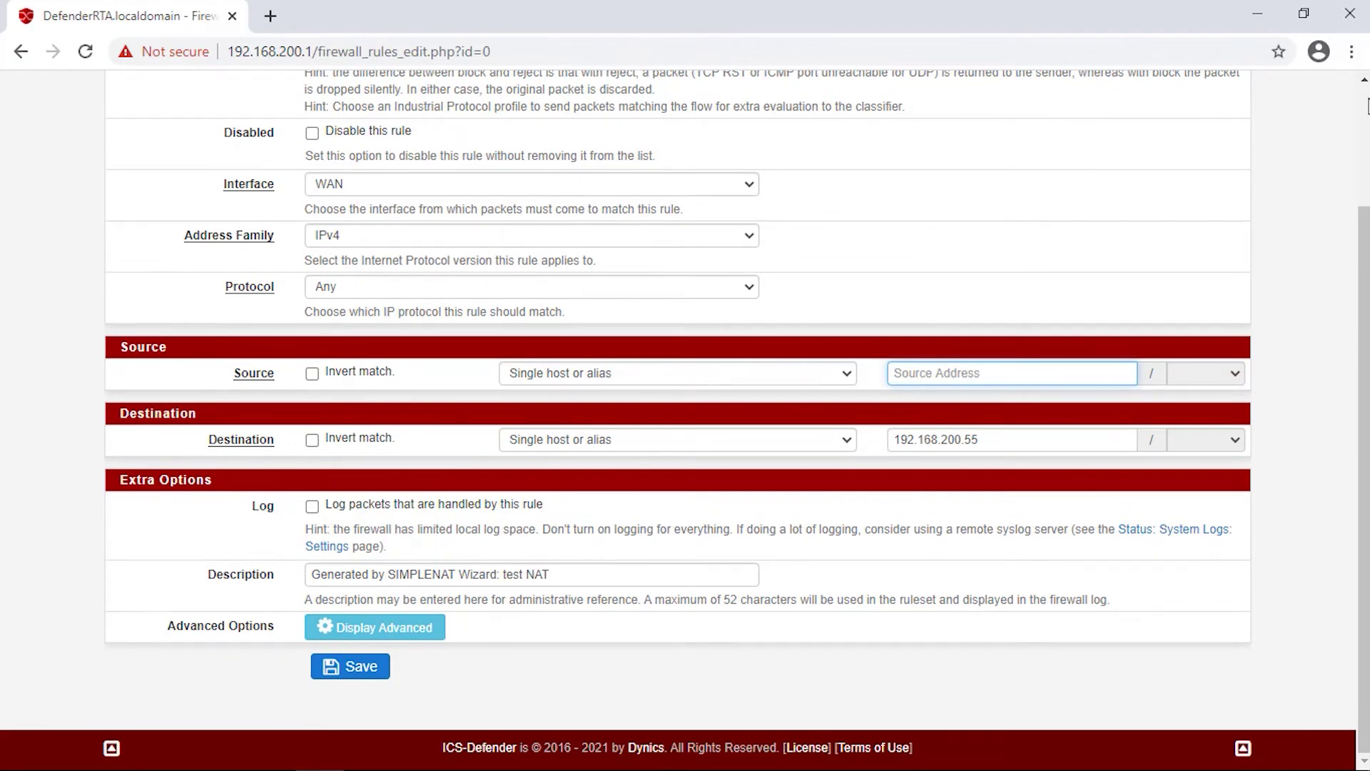
{"action": "scroll", "coordinate": [1367, 105], "scroll_direction": "up", "scroll_amount": 2}
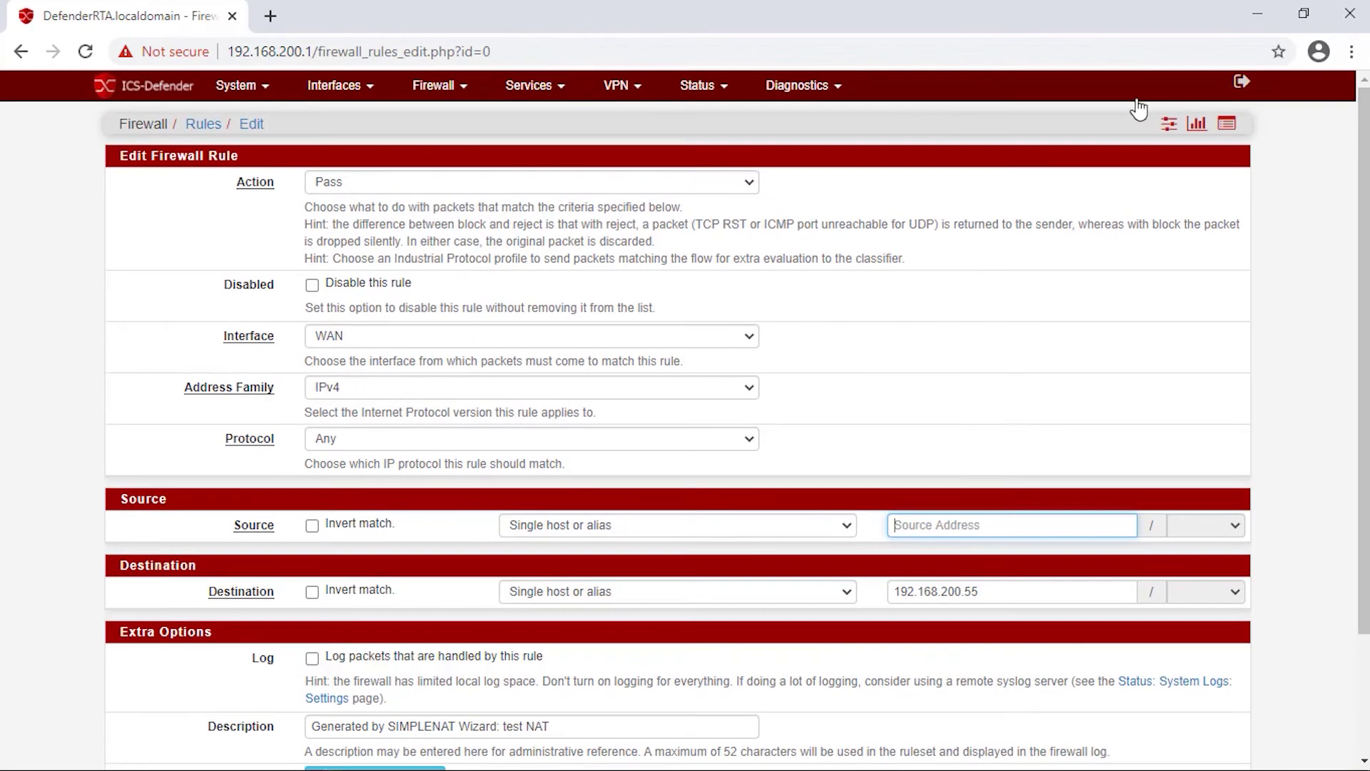
{"action": "left_click", "coordinate": [446, 93]}
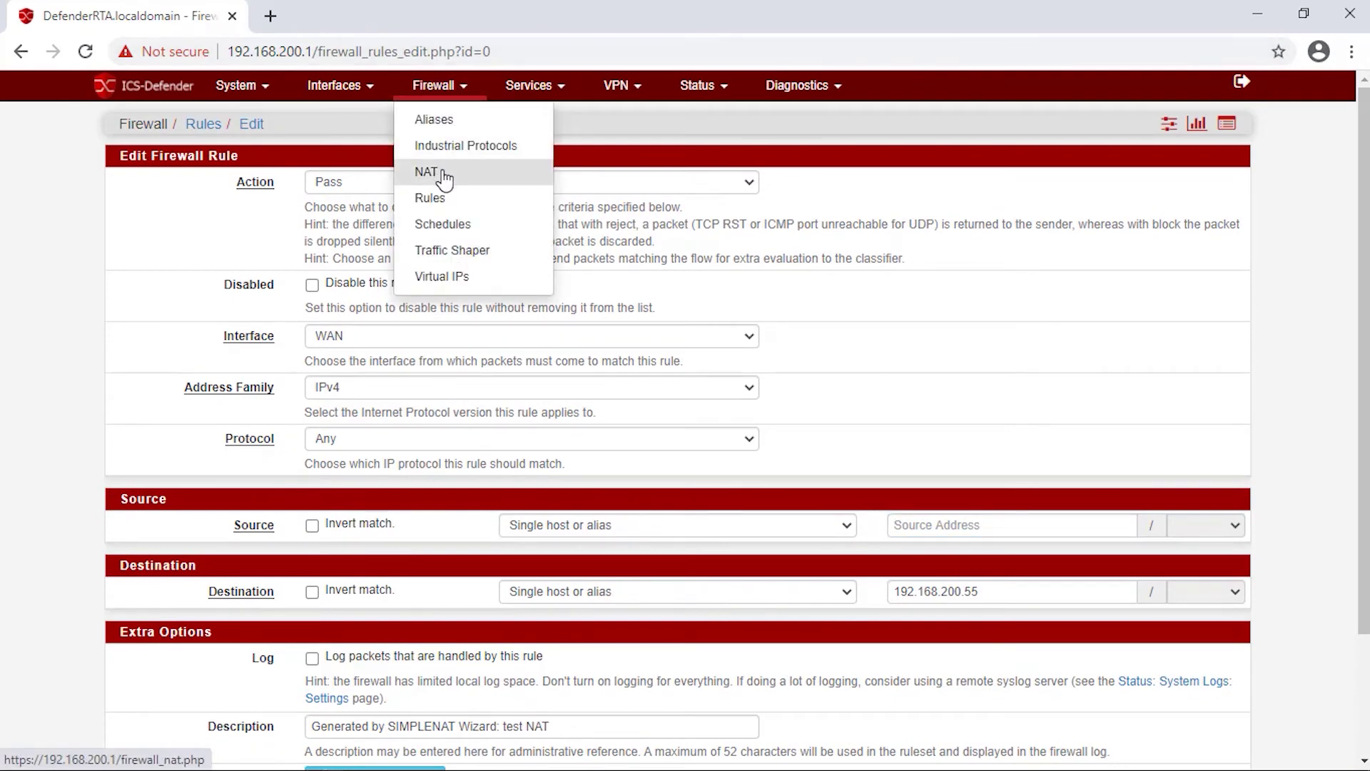
{"action": "left_click", "coordinate": [152, 92]}
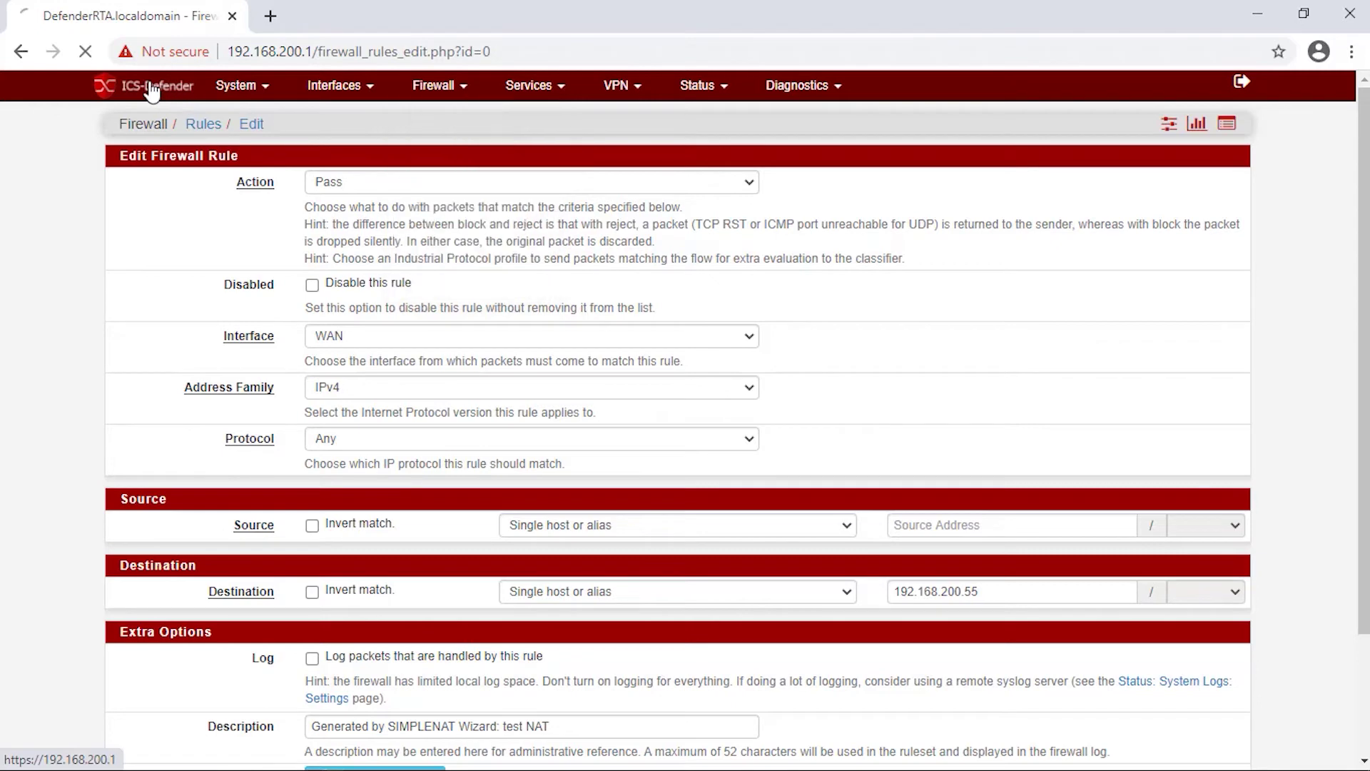